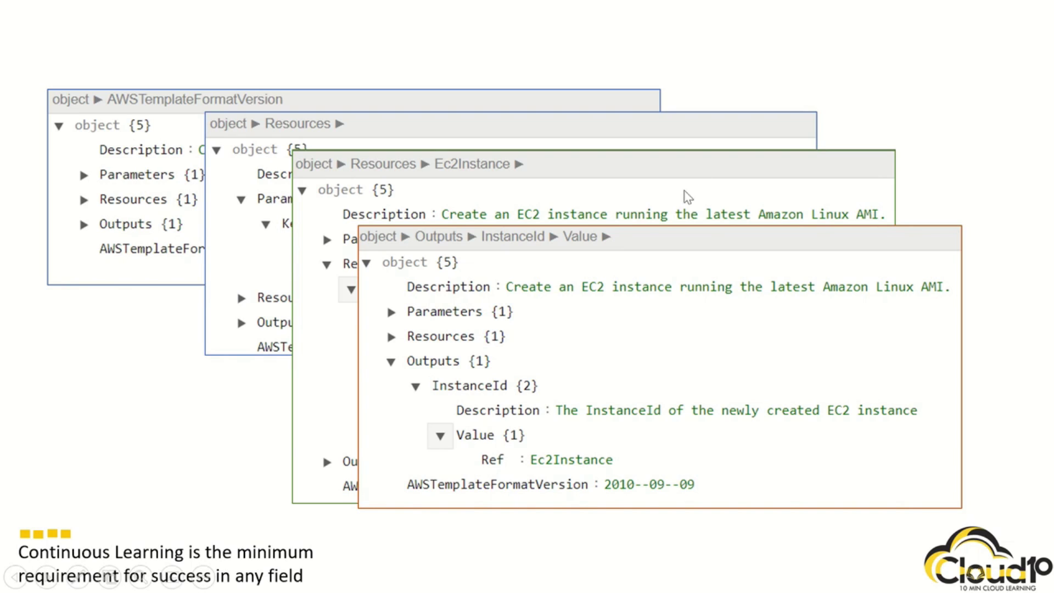
mouse_move(365, 7)
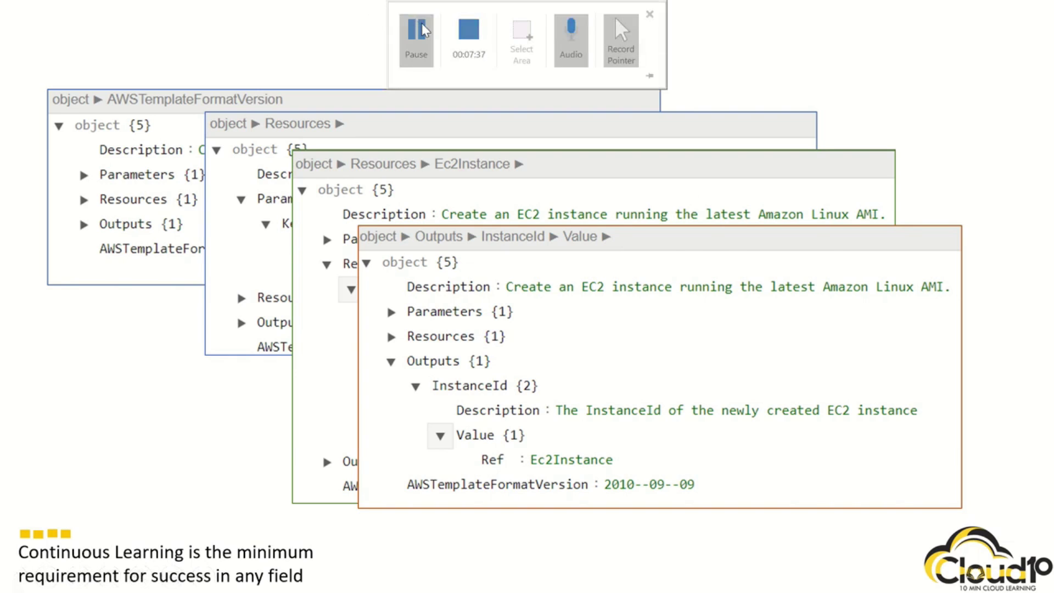
click(421, 30)
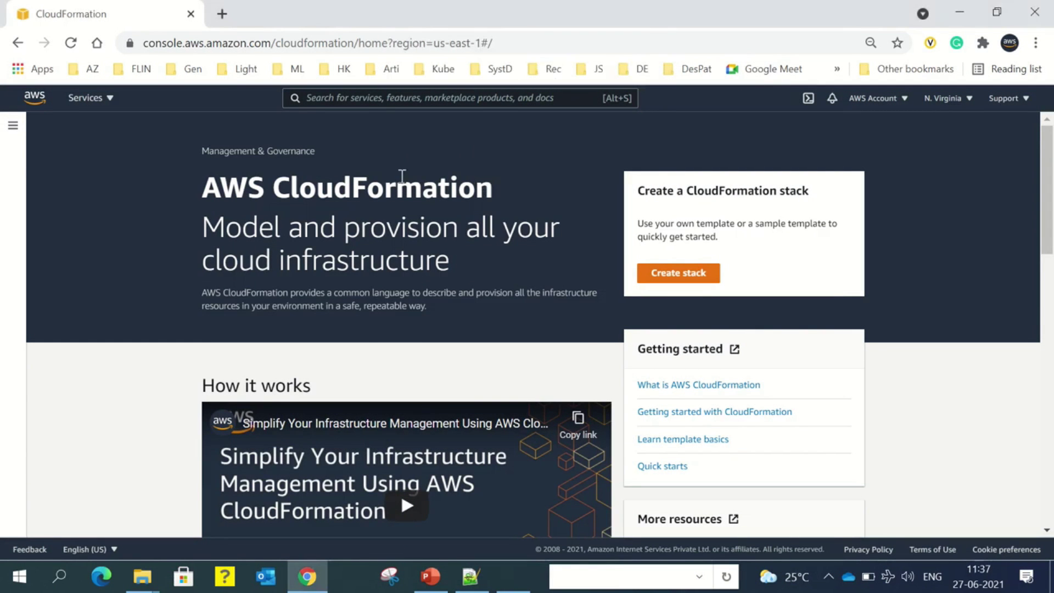
- Search the AWS services for "cloudform" and open CloudFormation
click(385, 97)
text(cloud)
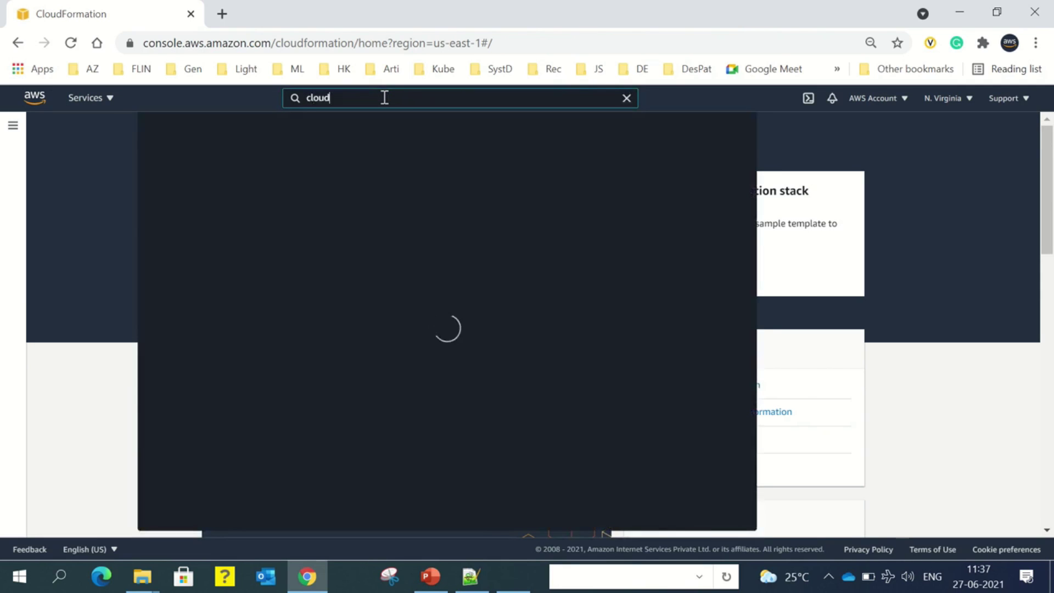
text(9form)
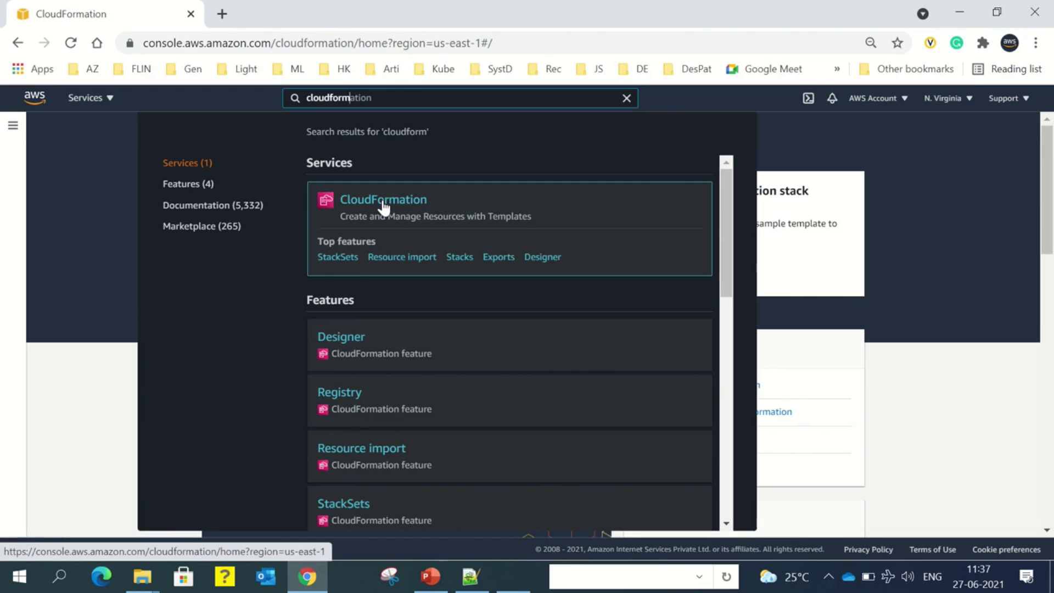
click(383, 204)
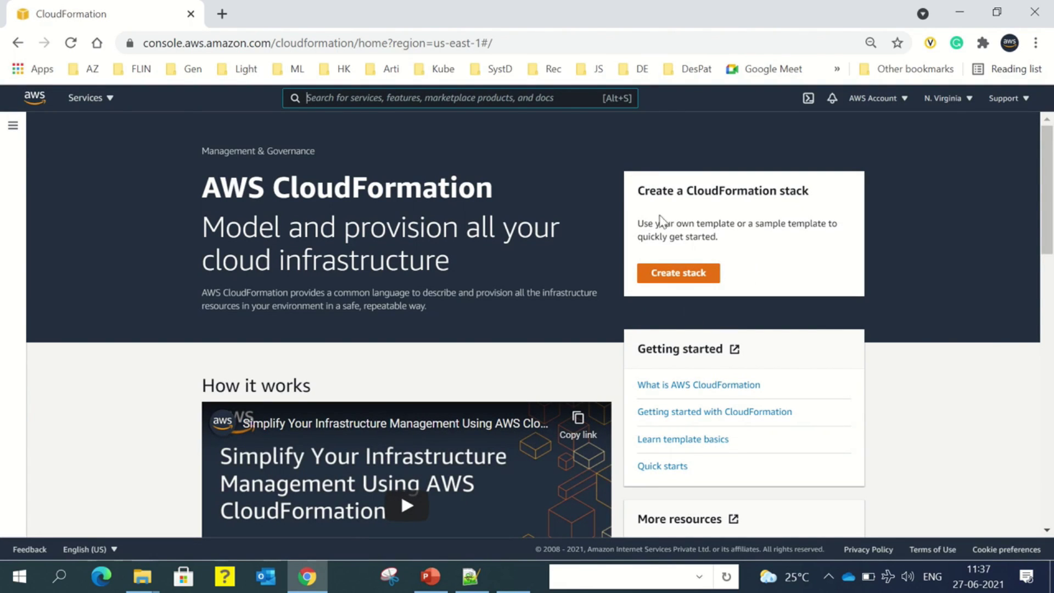
- Start creating a CloudFormation stack and choose to create its template in Designer
click(663, 289)
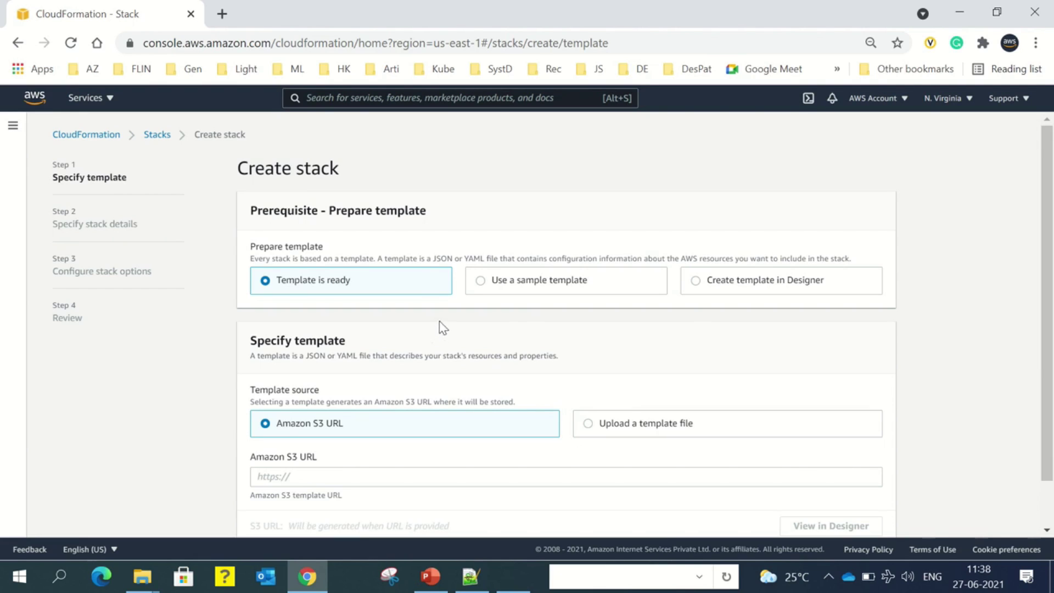
scroll(713, 294, down, 1)
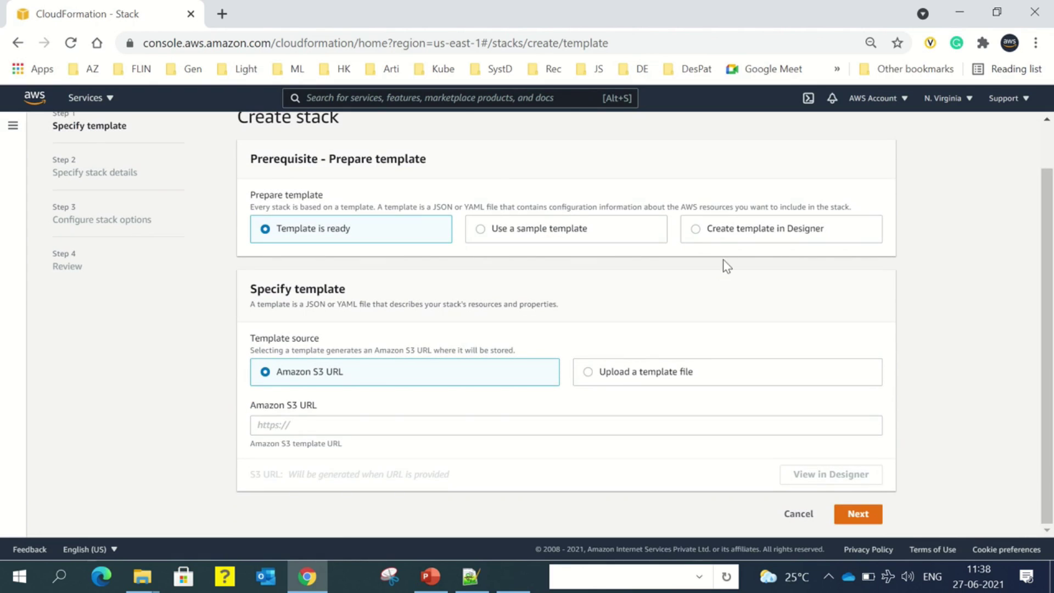
click(696, 229)
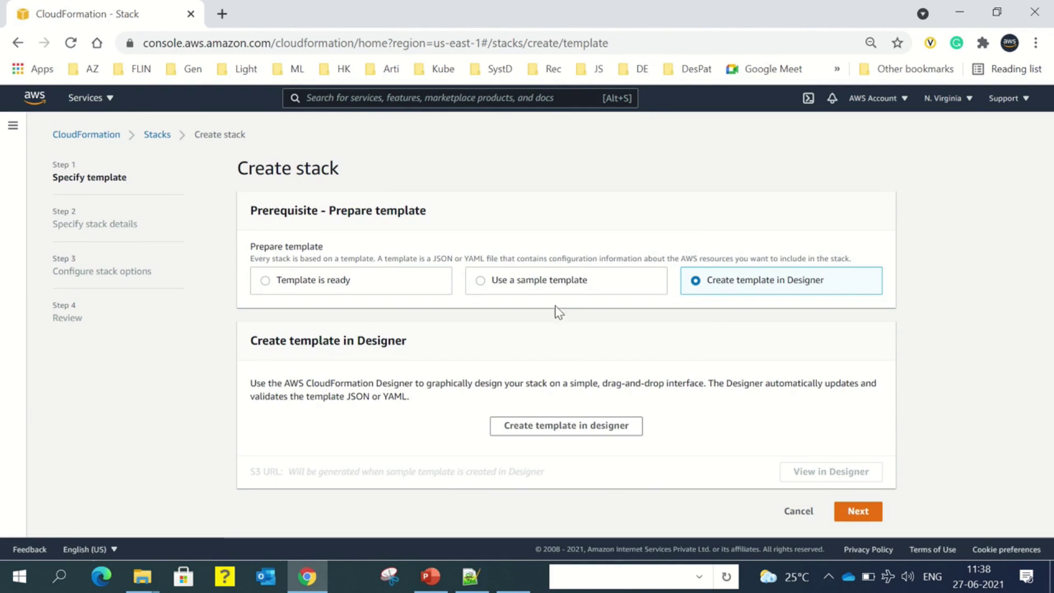
click(561, 430)
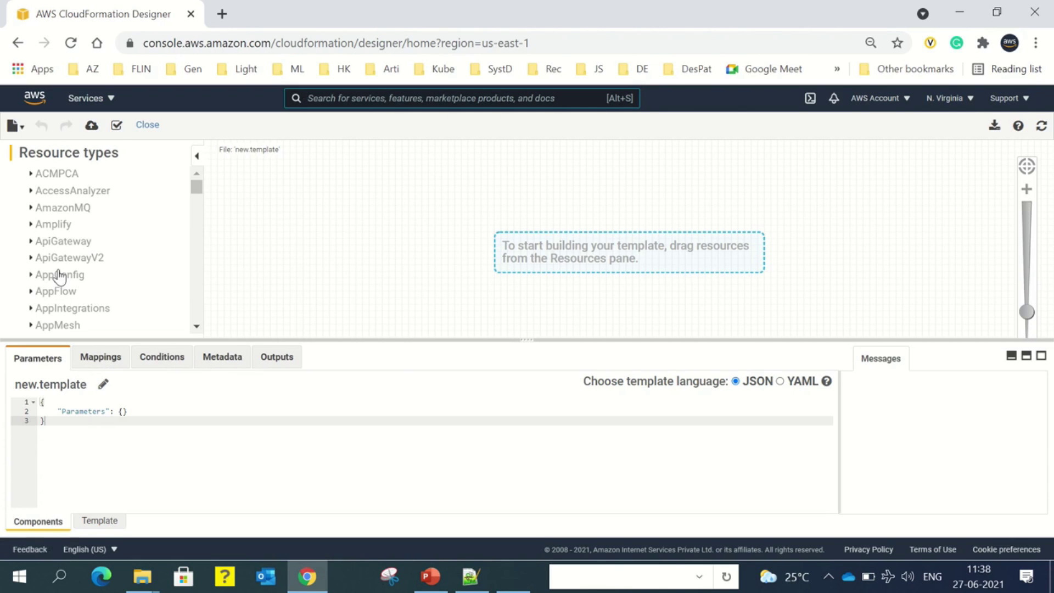
- Add an Instance resource from the EC2 resource types to the blank Designer canvas
drag(201, 181, 194, 227)
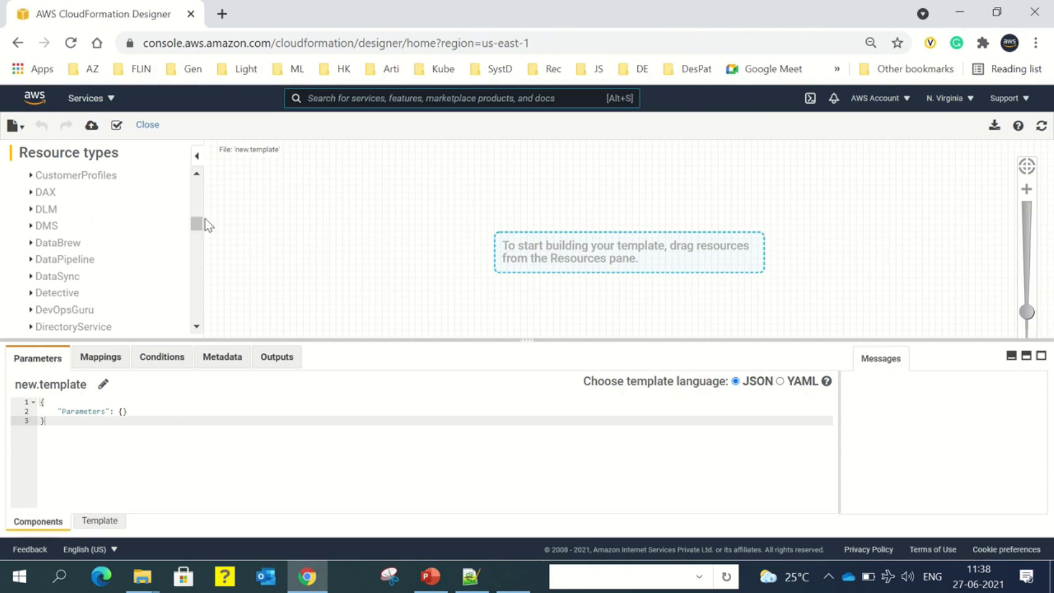
mouse_move(197, 223)
mouse_down()
mouse_move(196, 197)
mouse_move(190, 229)
mouse_up()
click(31, 260)
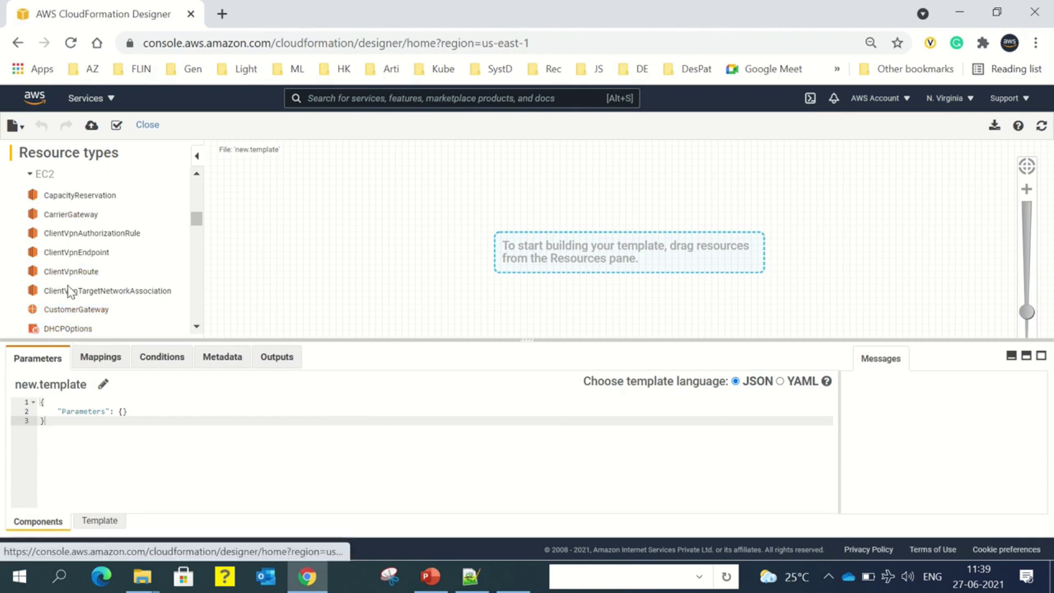
scroll(69, 292, down, 1)
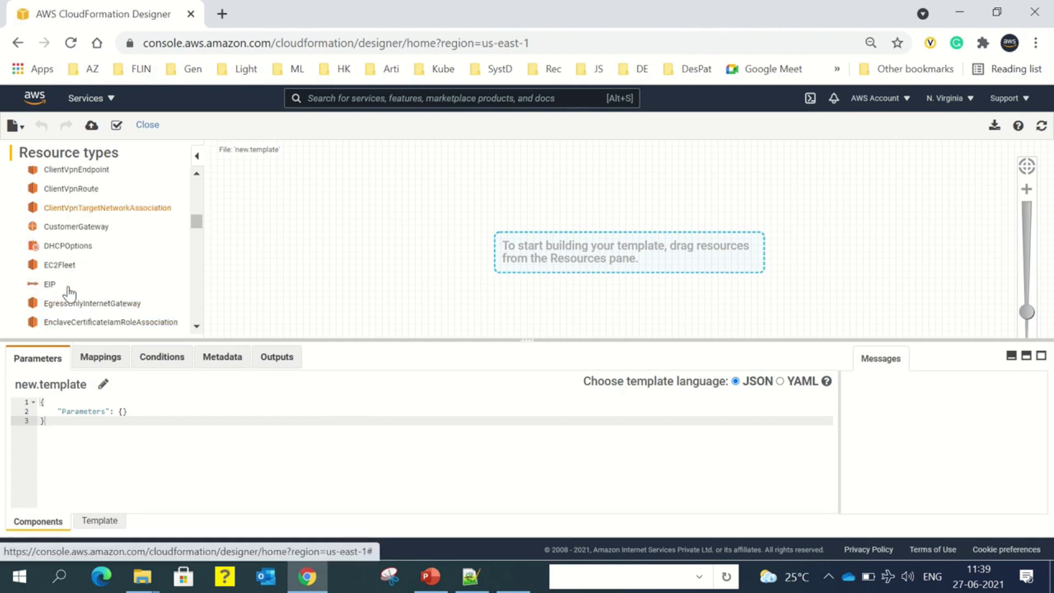
scroll(67, 297, down, 1)
drag(60, 317, 369, 234)
drag(389, 228, 389, 230)
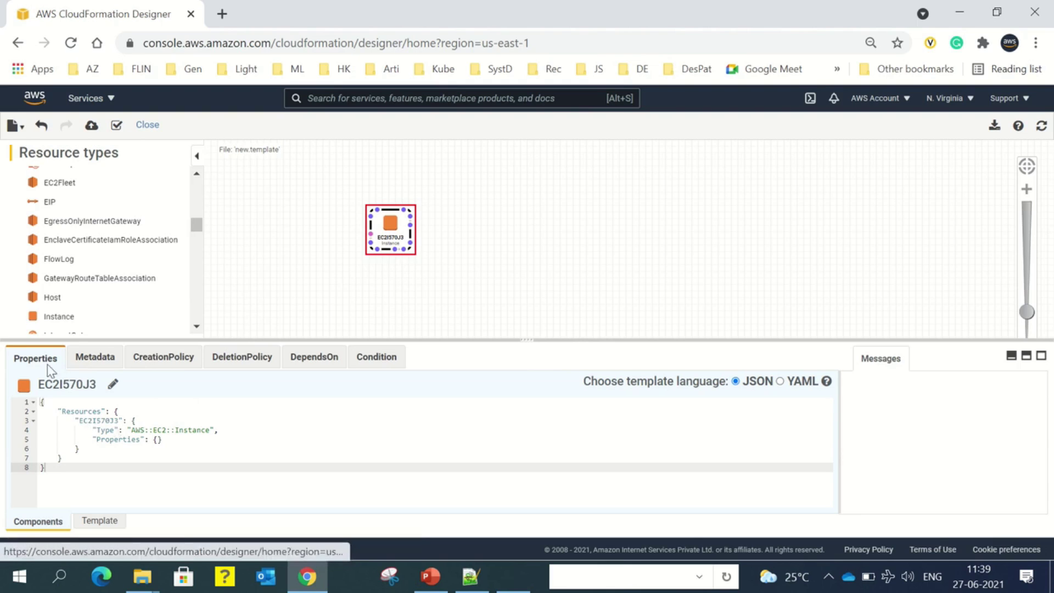
- Examine the EC2 instance's Metadata, CreationPolicy, DeletionPolicy, DependsOn, Condition and Properties definitions
click(94, 368)
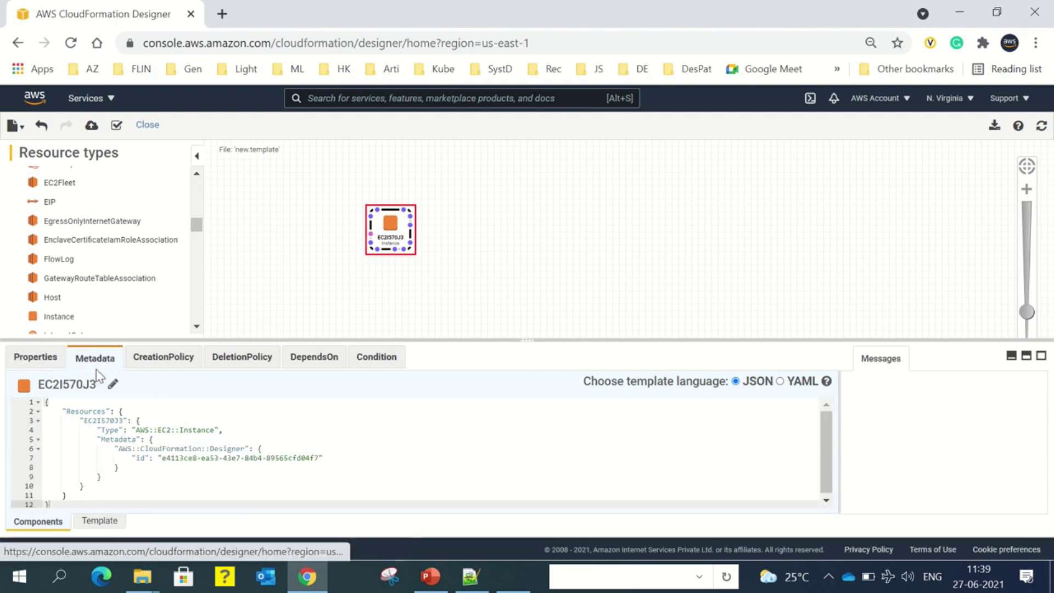
click(157, 360)
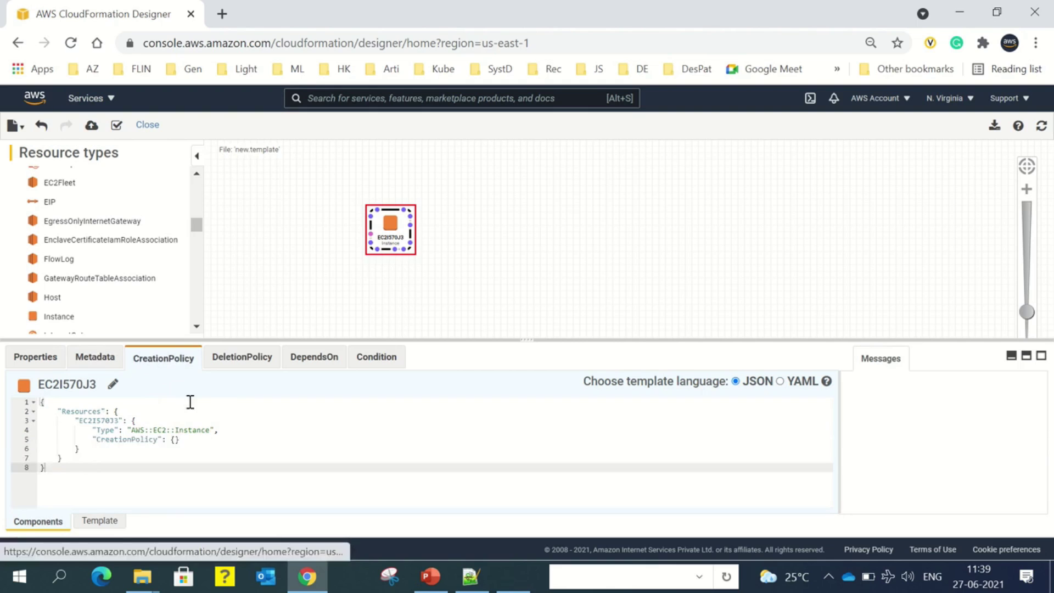
click(236, 362)
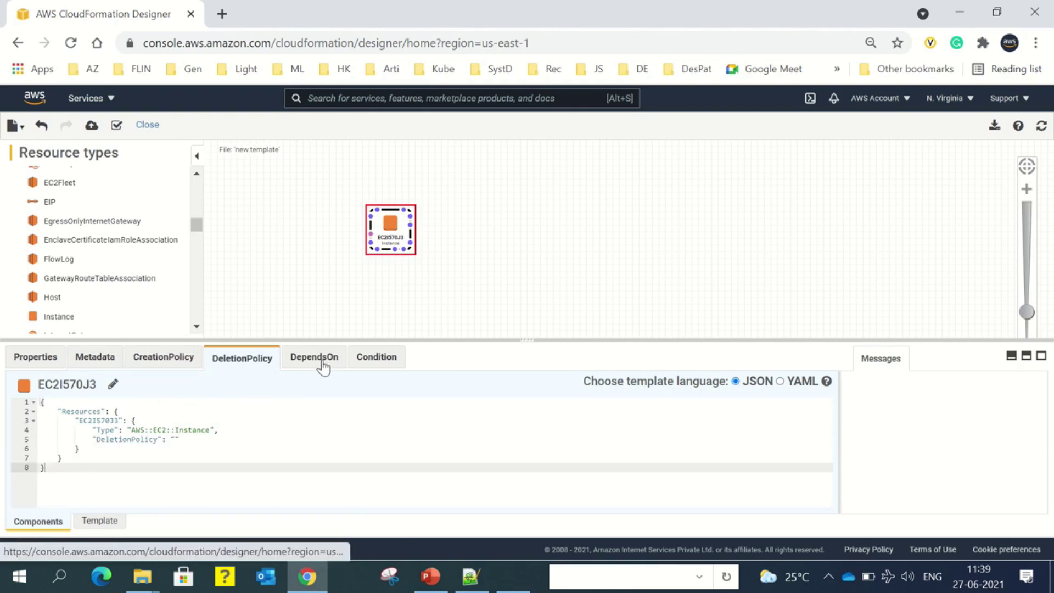
click(324, 363)
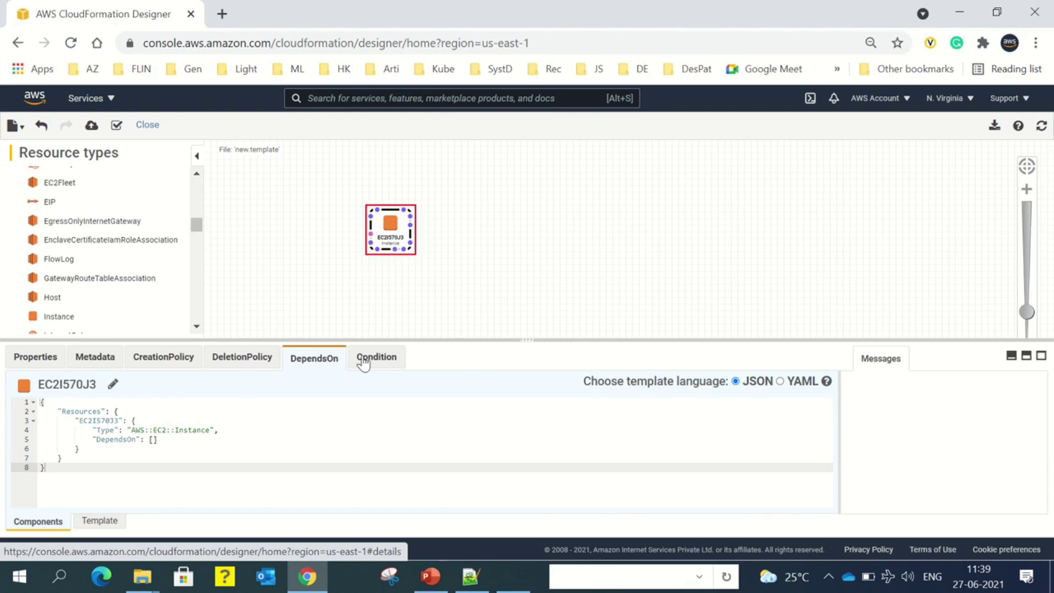
click(364, 363)
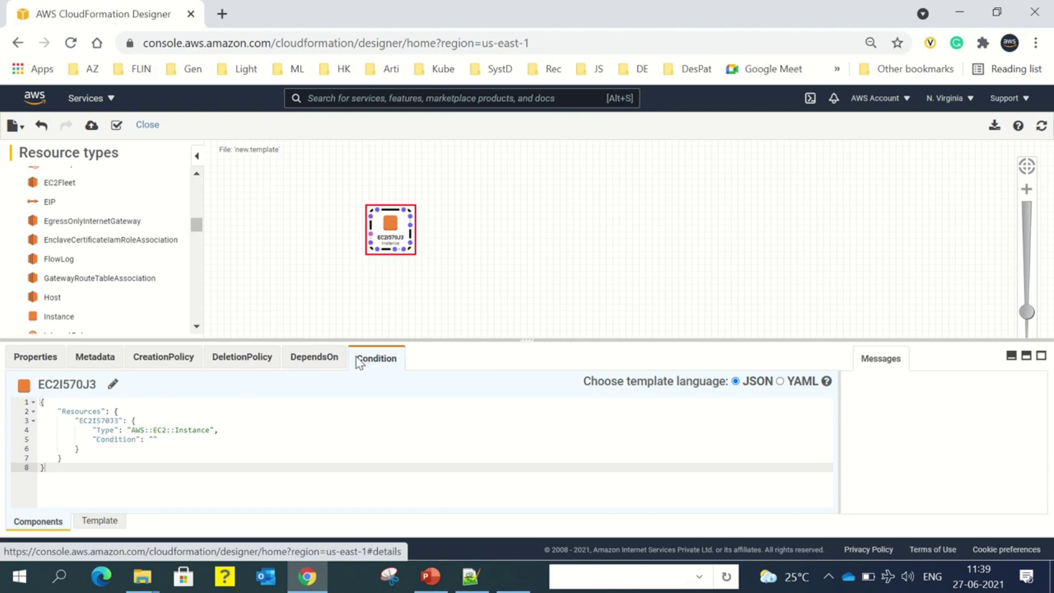
click(316, 363)
click(245, 365)
click(162, 366)
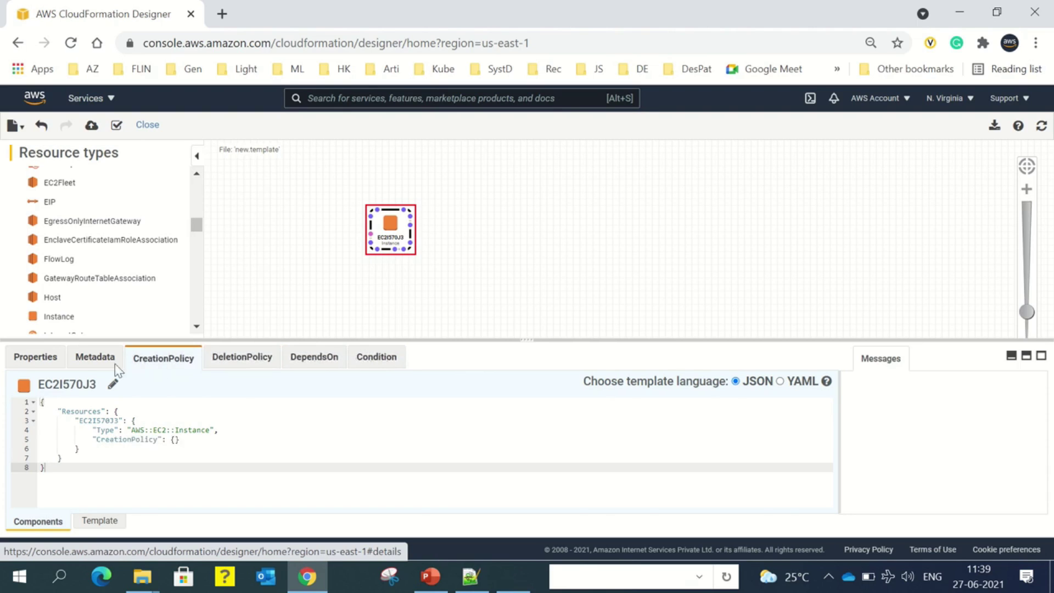
click(92, 366)
click(48, 365)
click(104, 364)
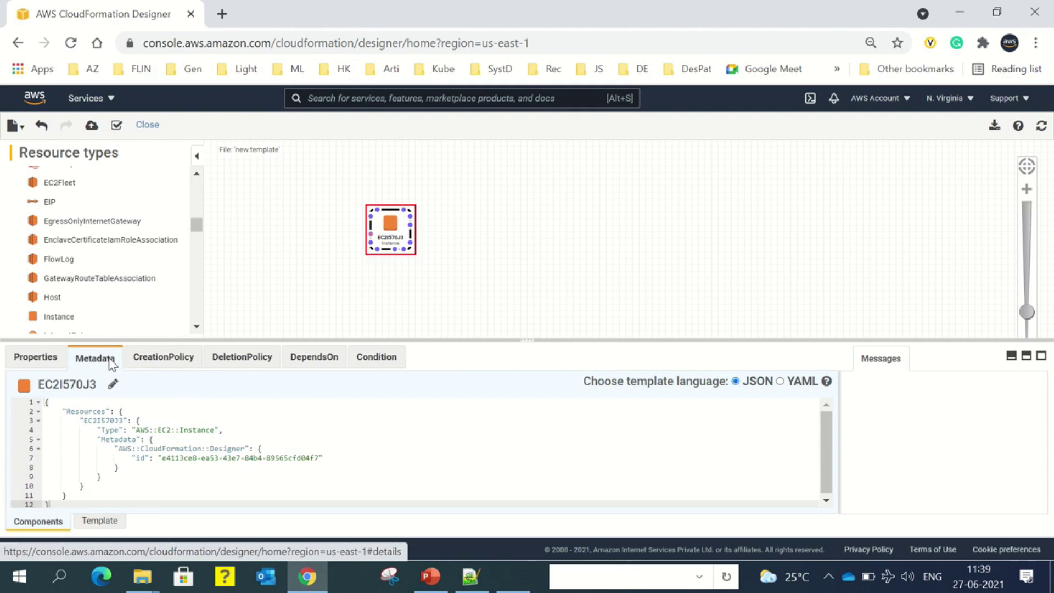
click(175, 362)
click(85, 364)
- Review the complete JSON template, including its Resources section, and select all of its code
click(104, 526)
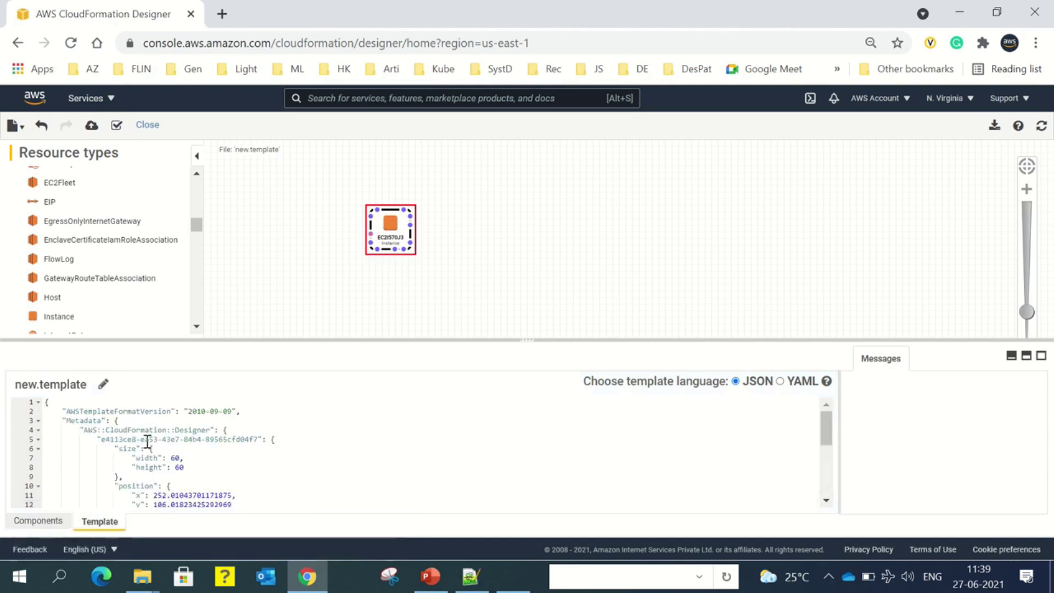
scroll(141, 439, down, 3)
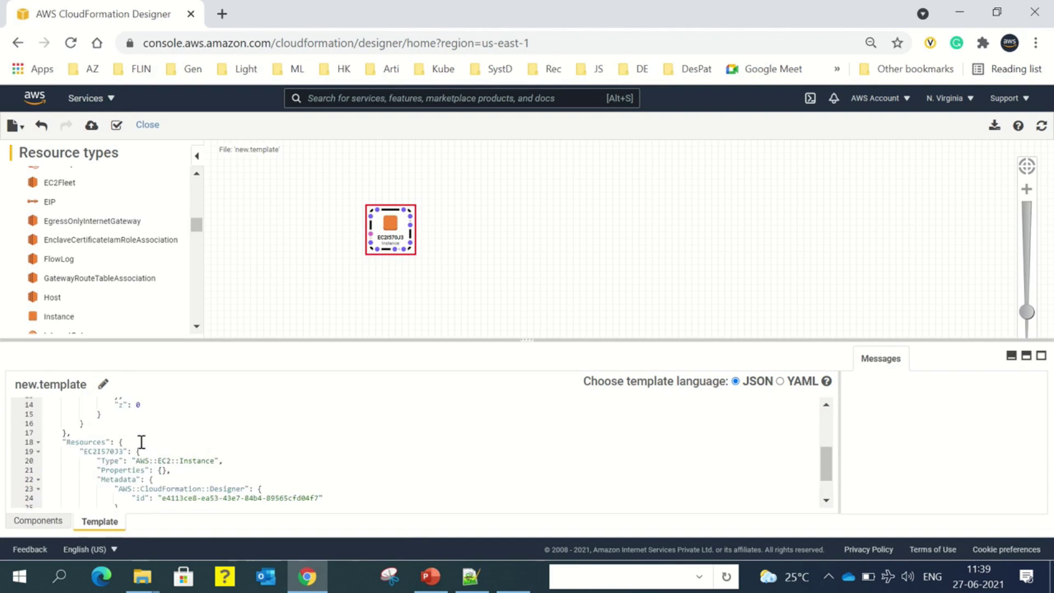
scroll(141, 441, down, 1)
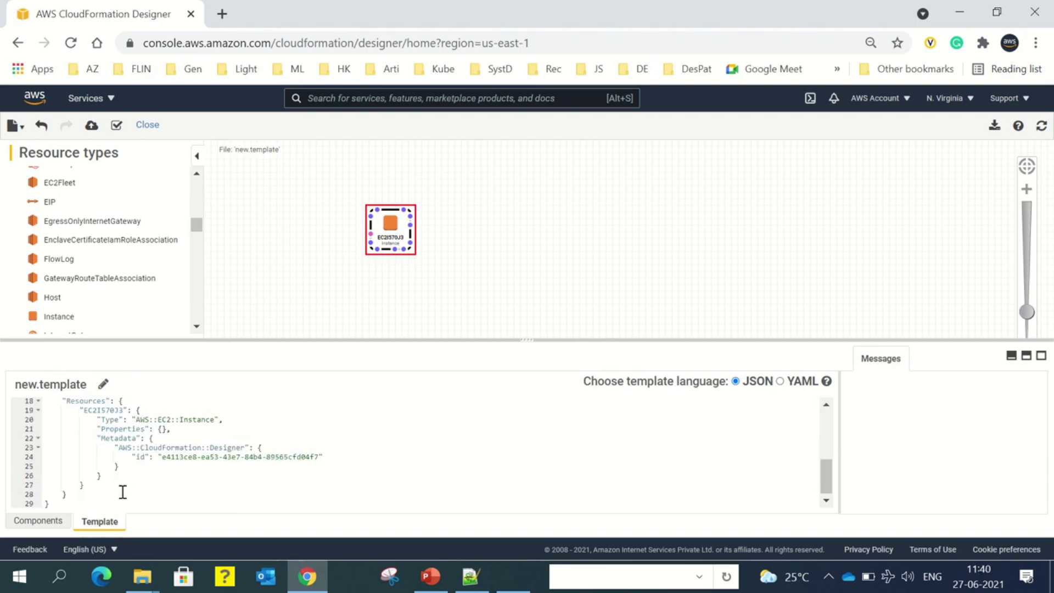
drag(87, 503, 54, 393)
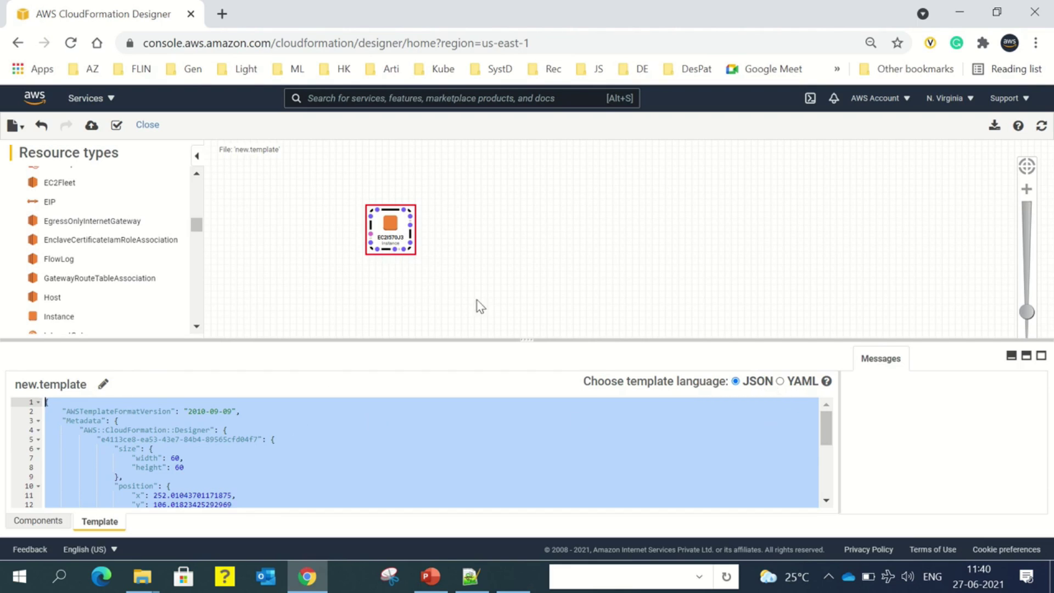
- Convert the template language to YAML and review the converted code through the Resources section
click(781, 381)
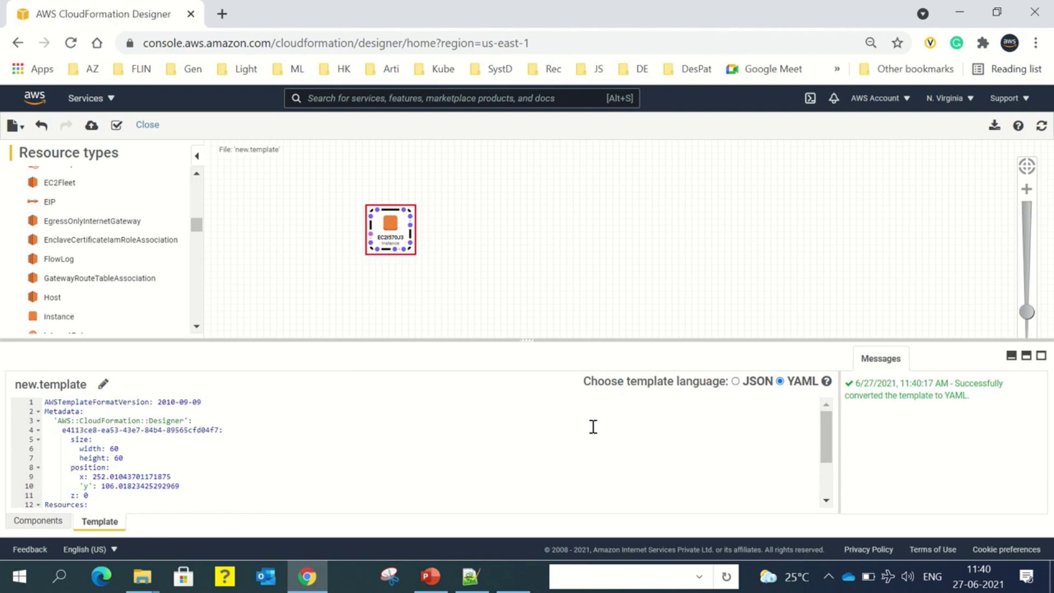
click(111, 449)
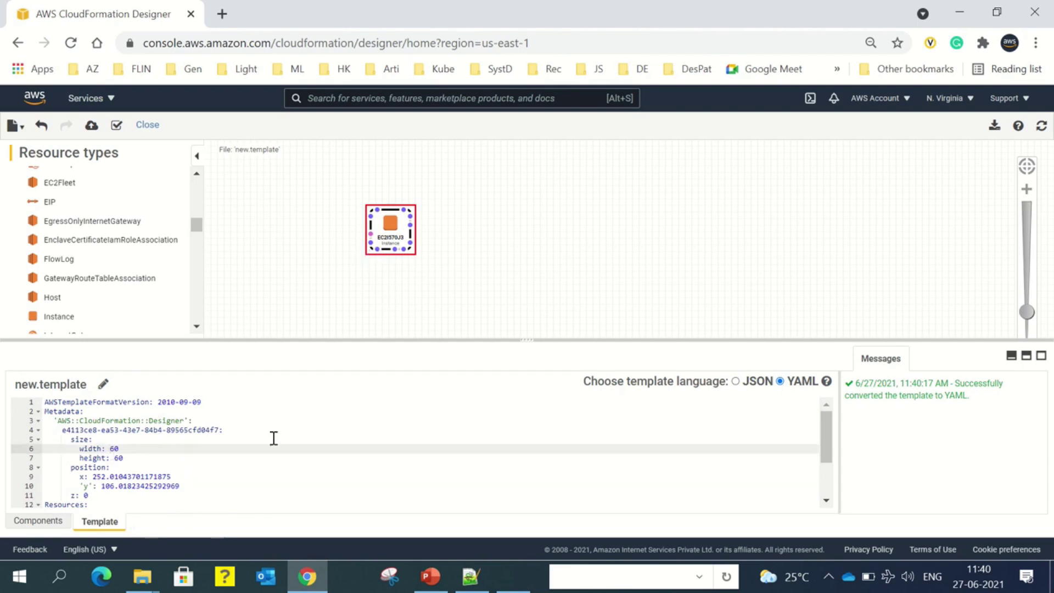
scroll(179, 434, down, 3)
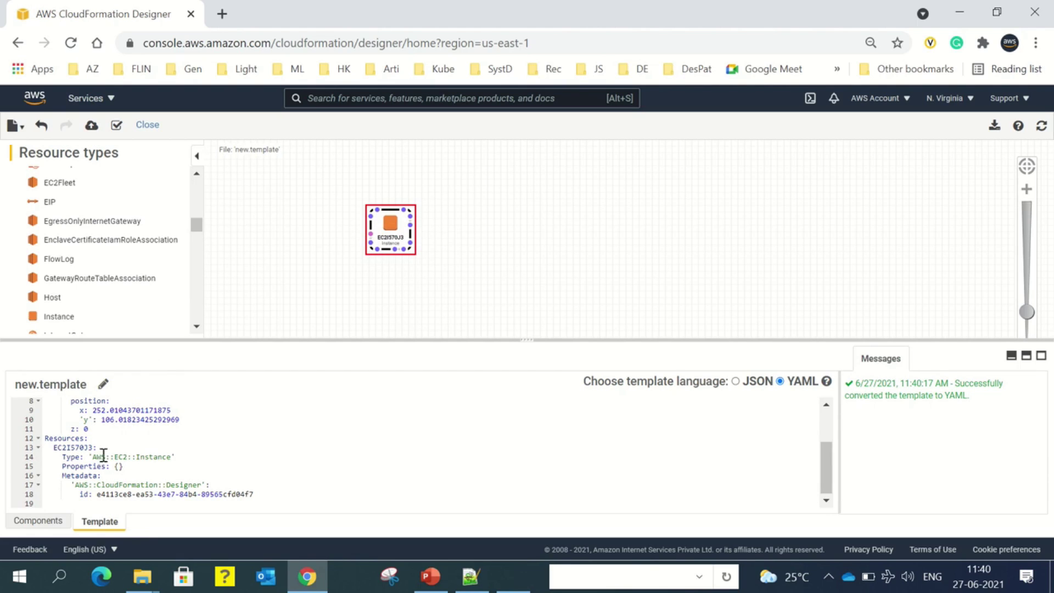
- Compare the instance's component-level YAML with the Resources section of the complete template
click(46, 521)
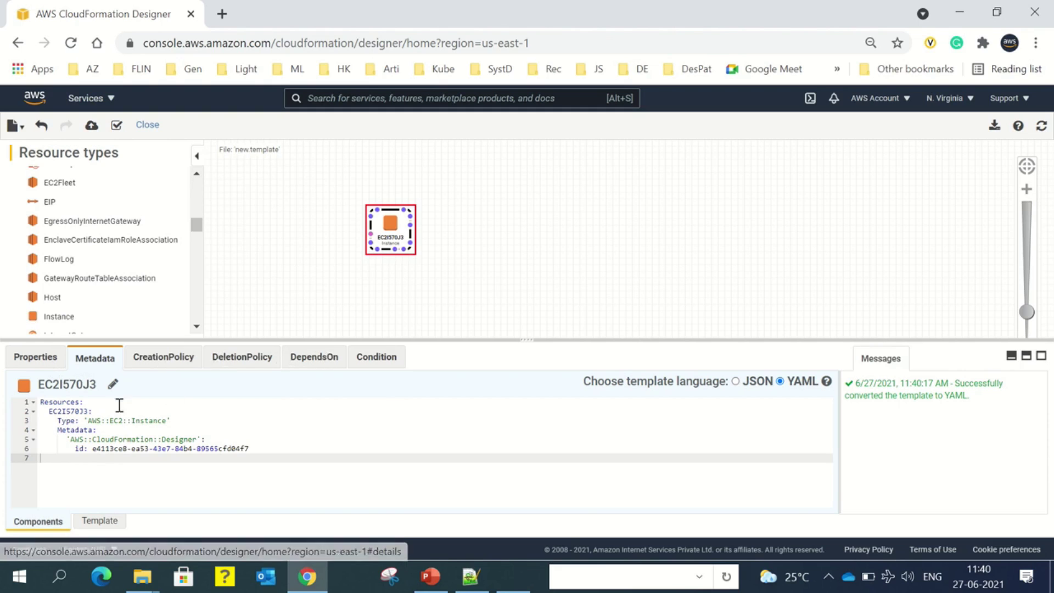
click(112, 522)
click(108, 442)
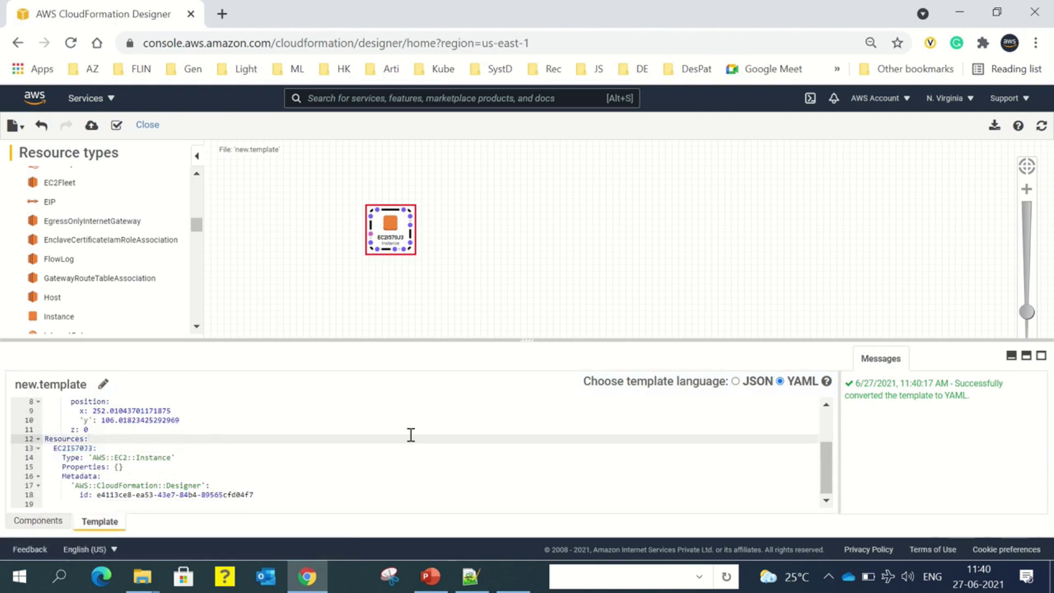
click(209, 477)
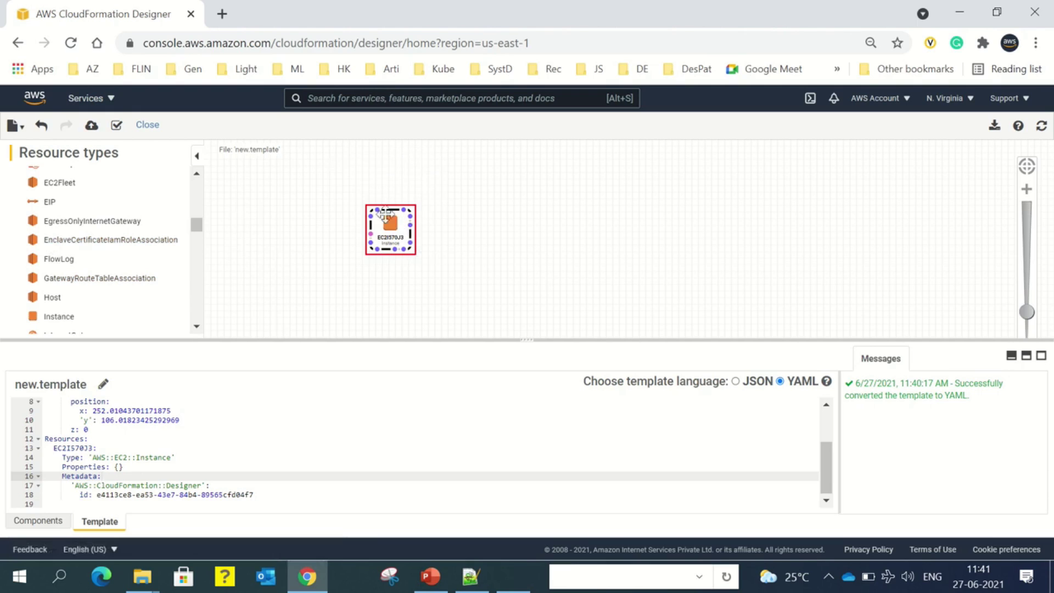
click(280, 447)
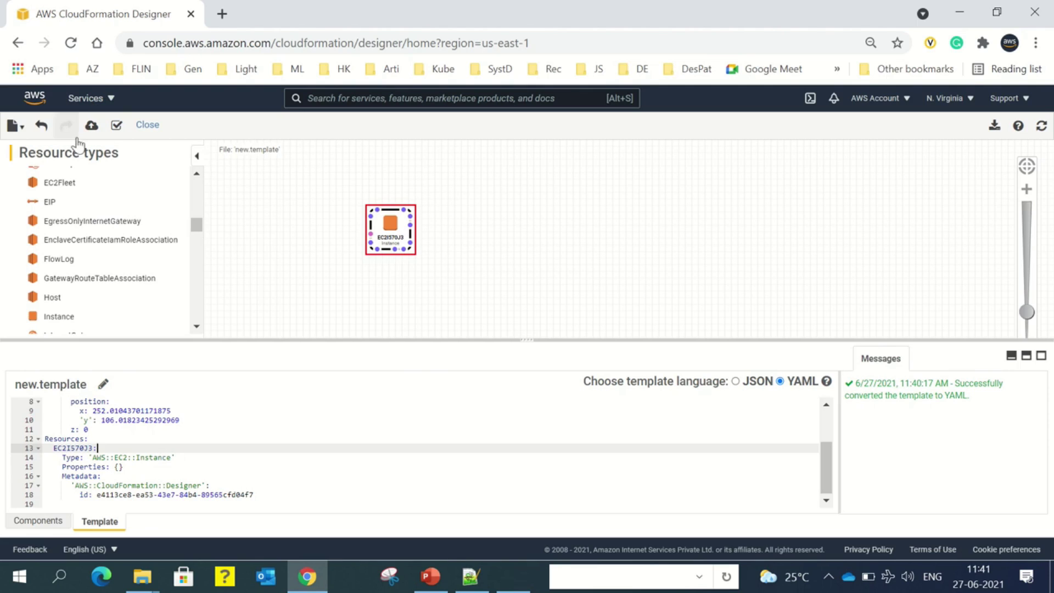
- Leave Designer without saving and start a new stack with the option to use a sample template
click(145, 127)
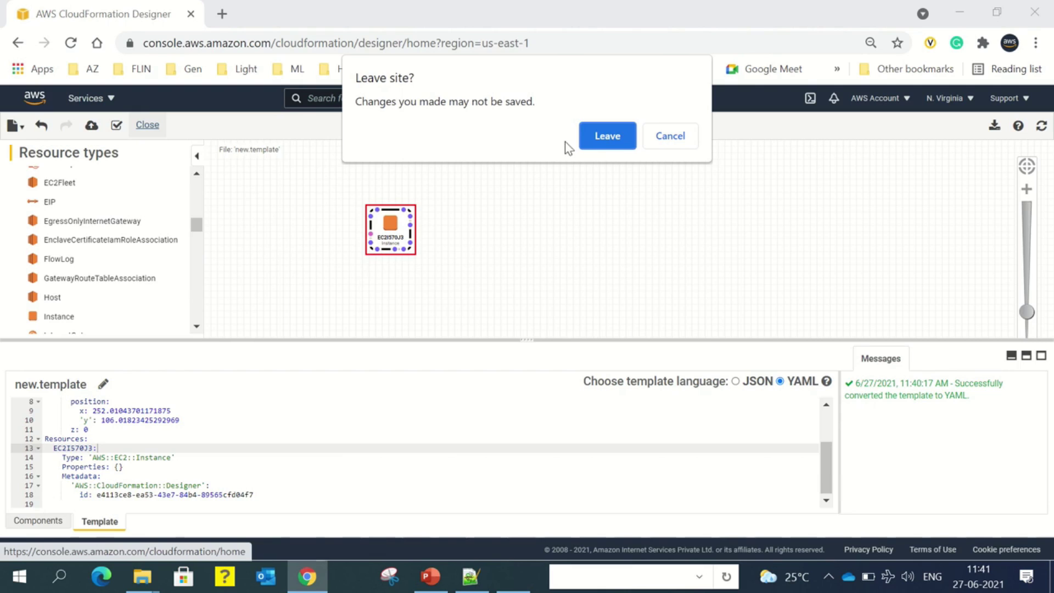
click(610, 137)
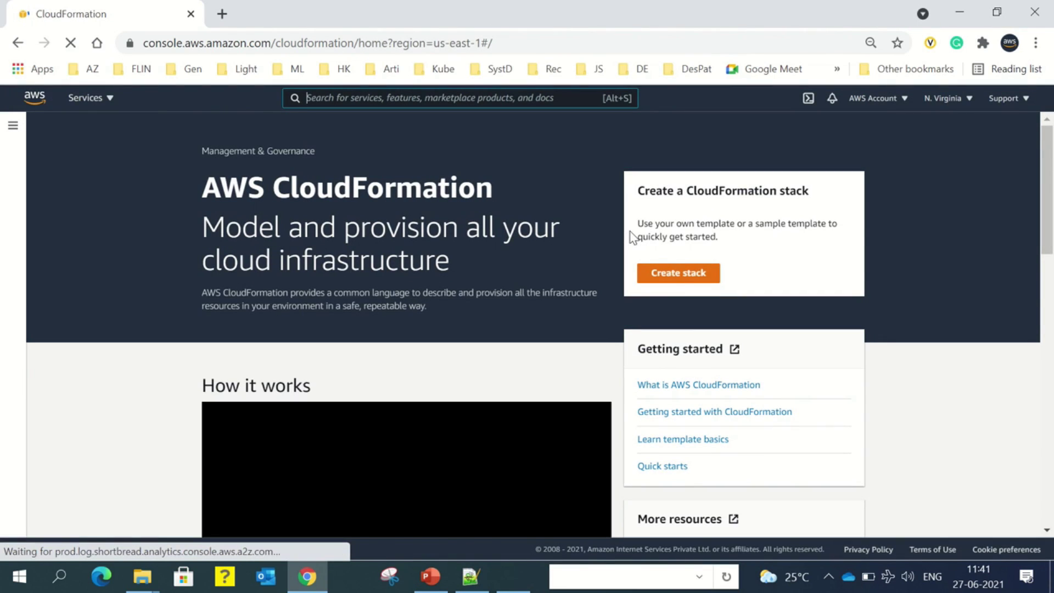
click(685, 279)
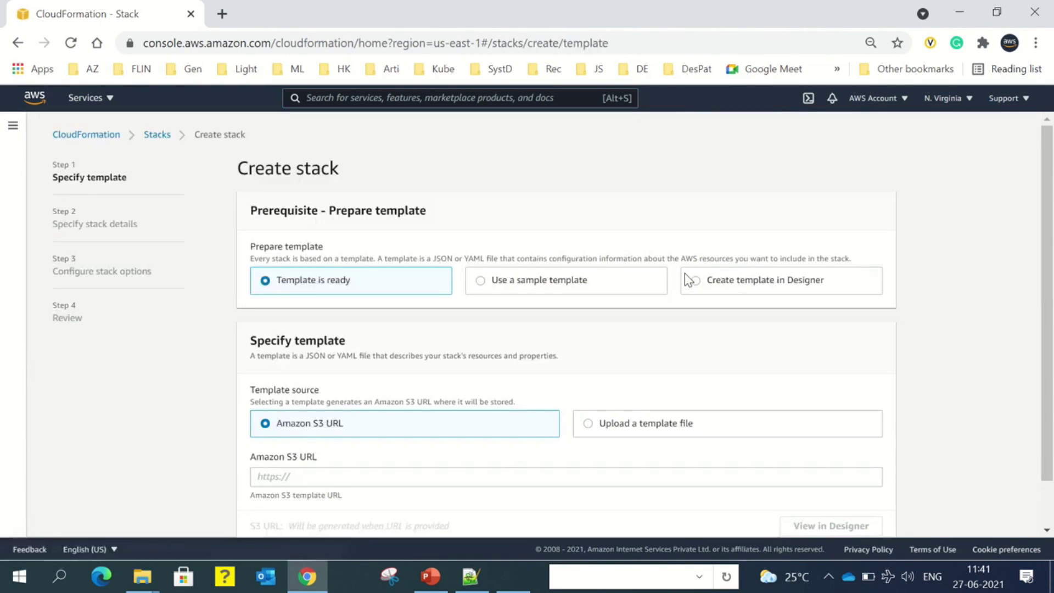
click(480, 280)
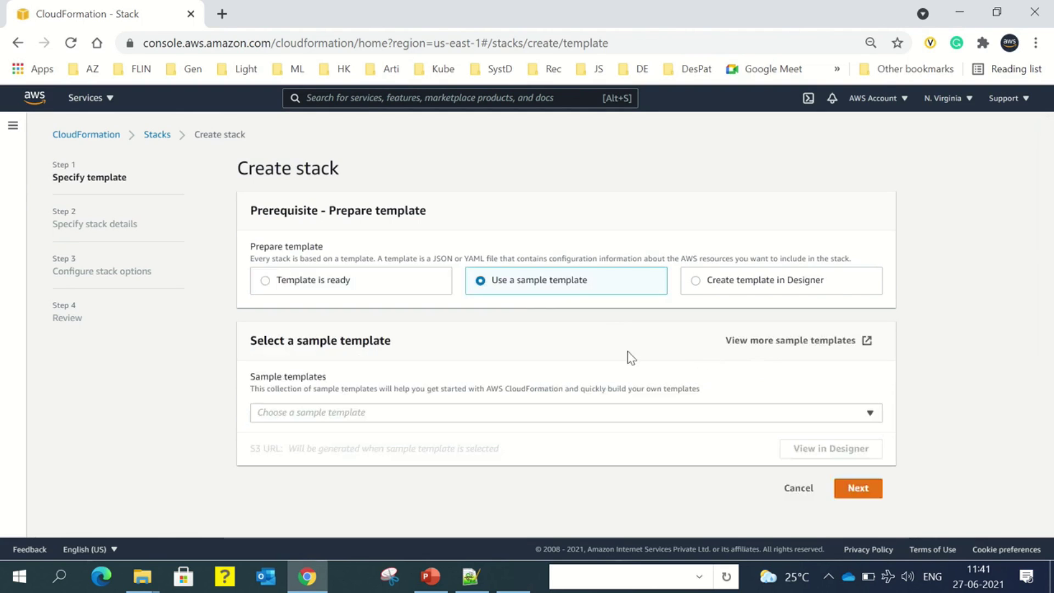
- Open the page with more sample templates and browse the sample templates by AWS service
click(784, 343)
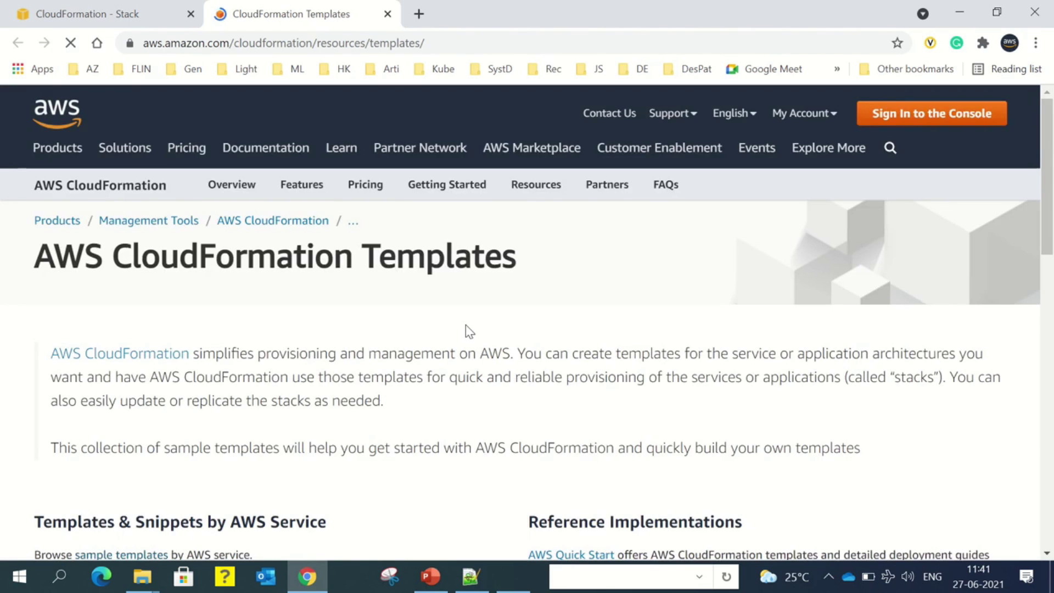
scroll(468, 335, down, 10)
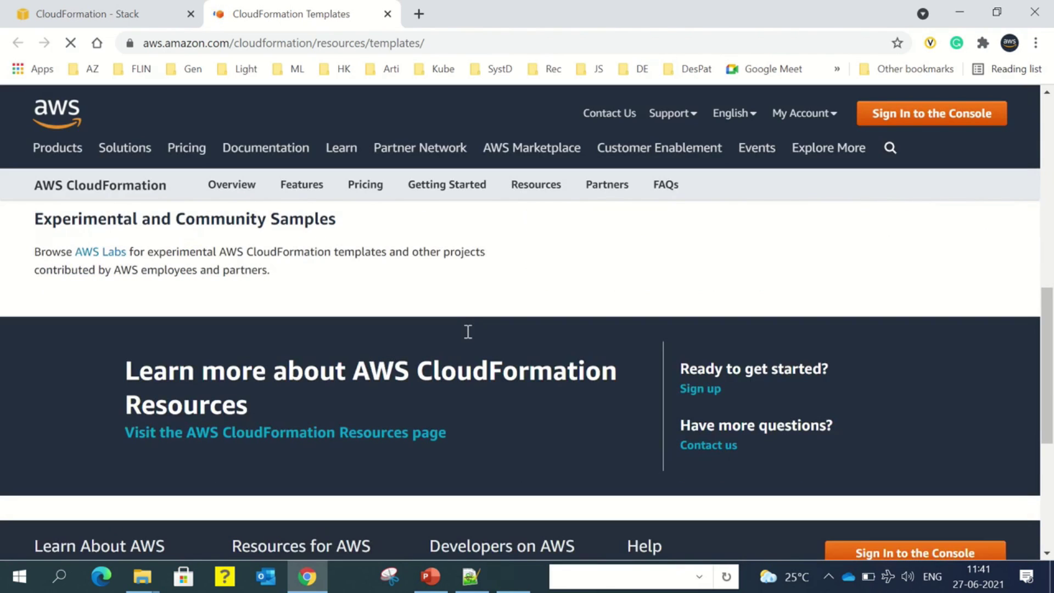
mouse_move(437, 28)
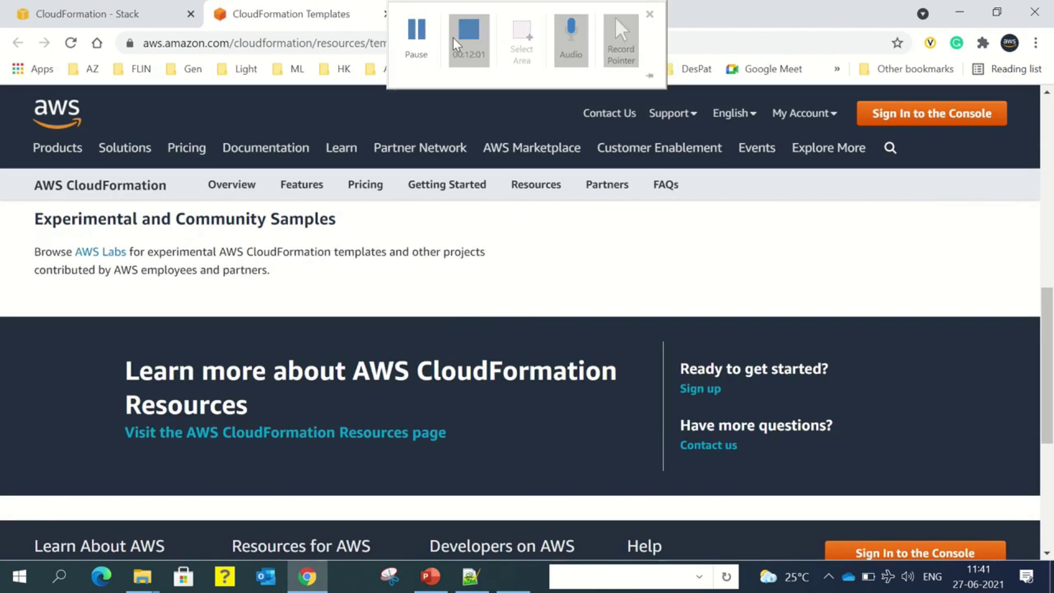
click(417, 43)
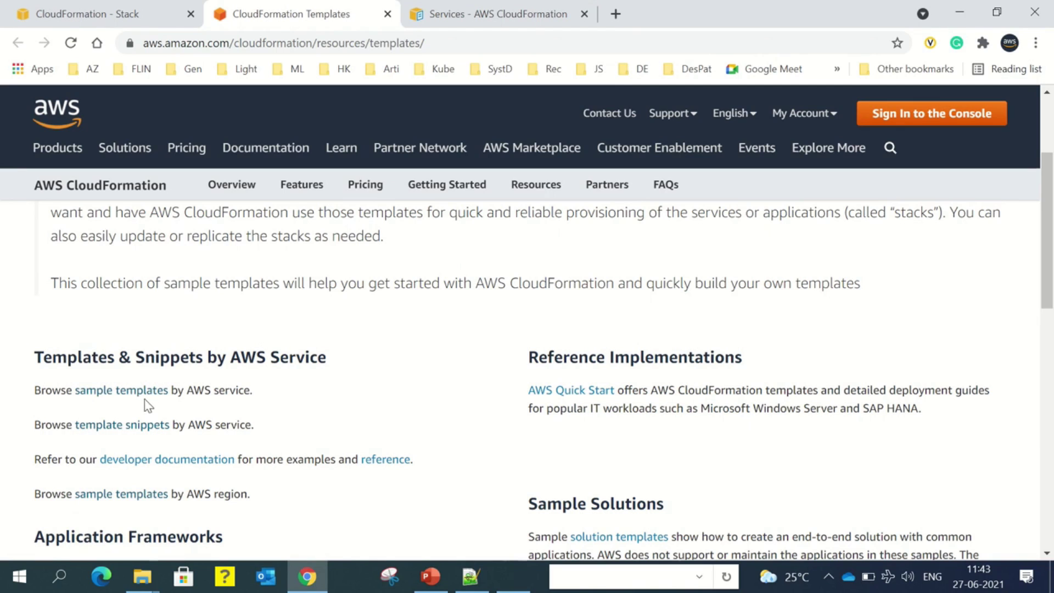
click(112, 390)
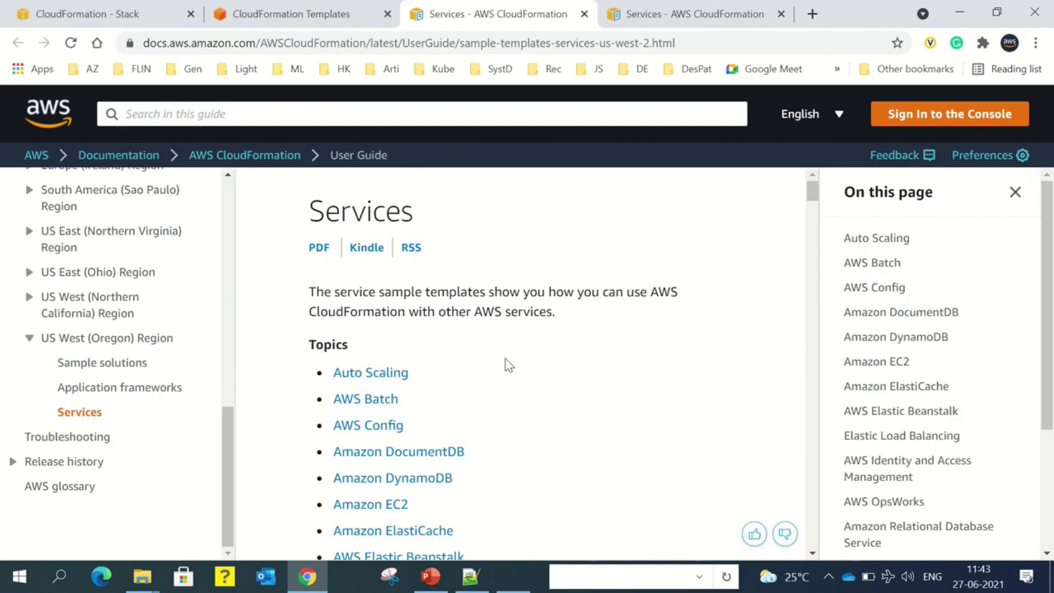
- Find the "Amazon EC2 instance with an Elastic IP address" template among the Amazon EC2 samples and view it in Designer
scroll(509, 365, down, 2)
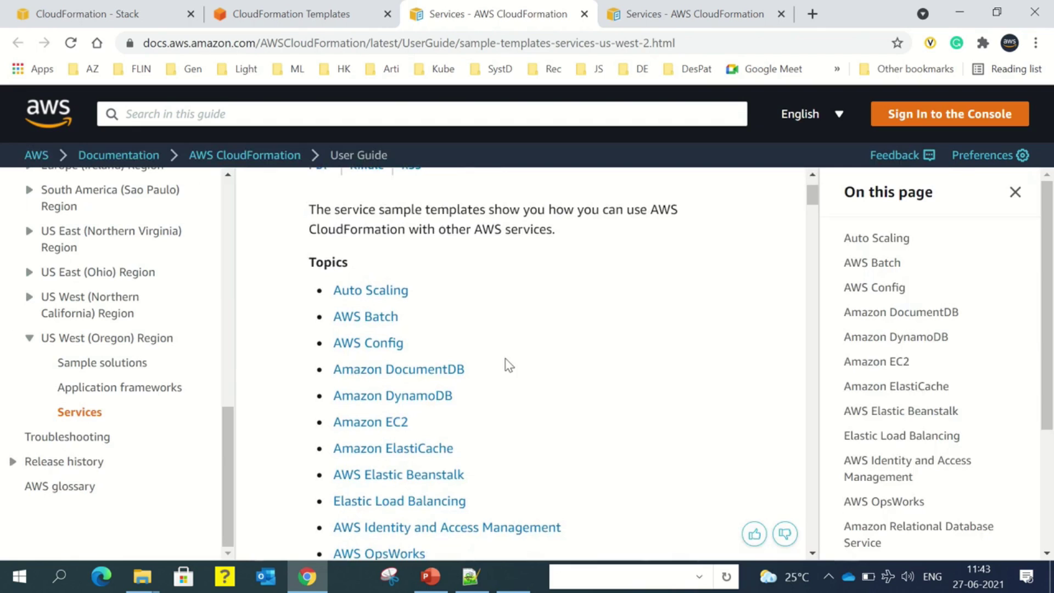
click(373, 424)
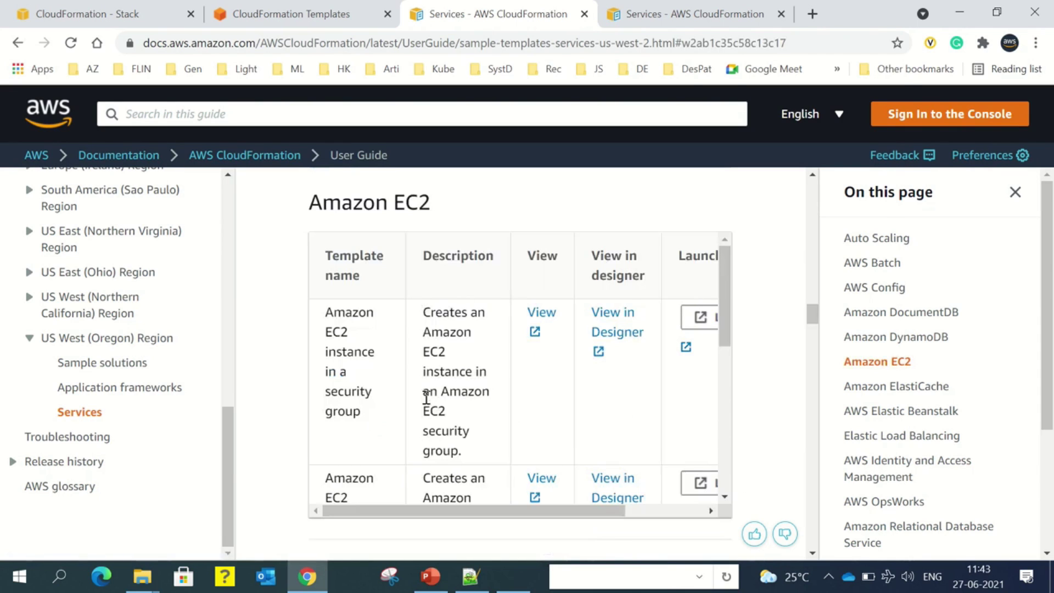
key(ctrl+minus)
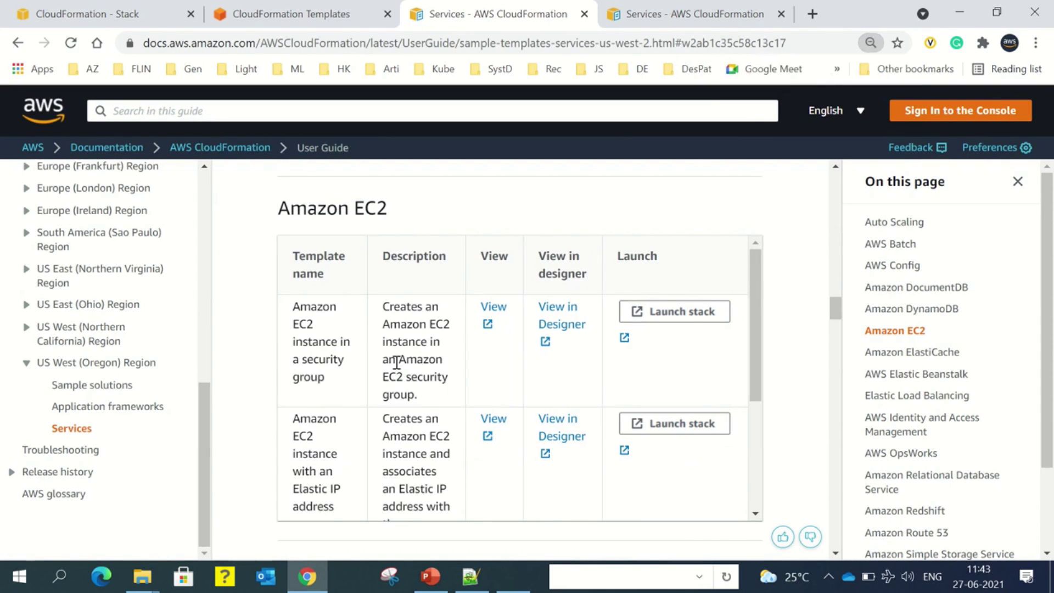
scroll(391, 444, down, 2)
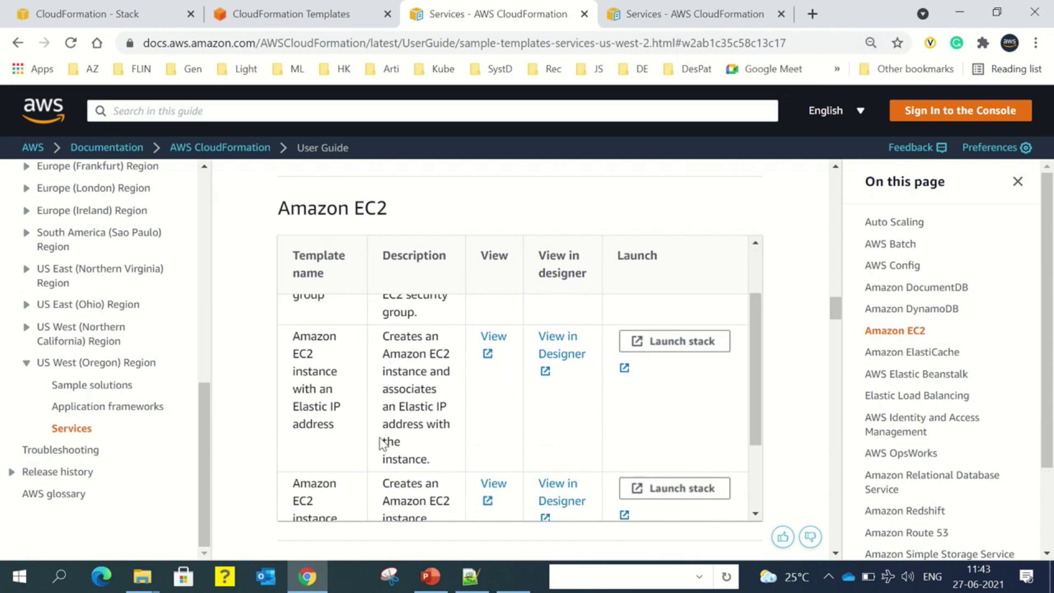
drag(297, 340, 343, 438)
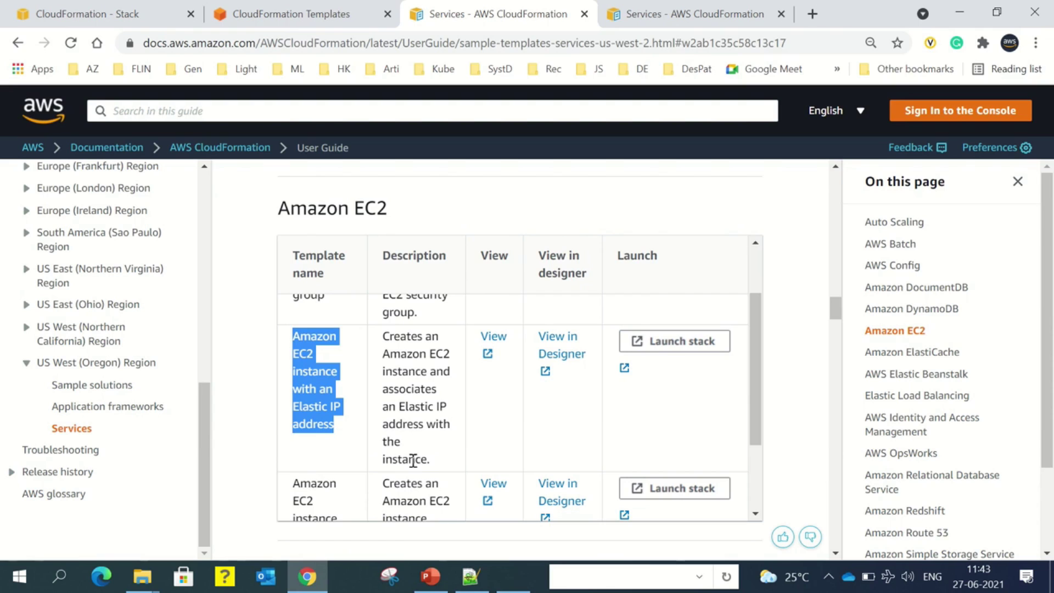
drag(427, 460, 383, 347)
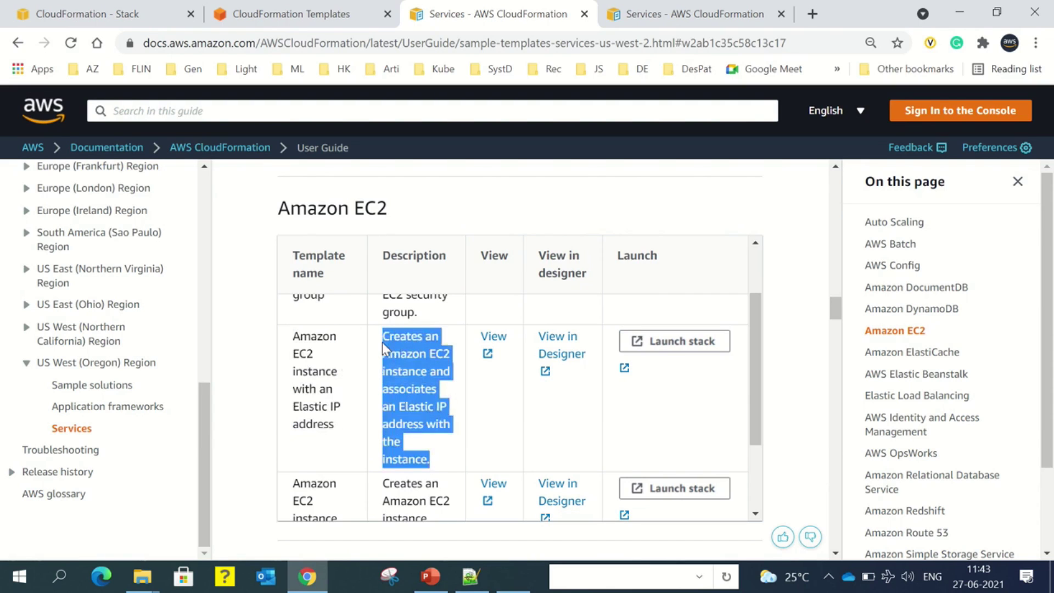
click(561, 344)
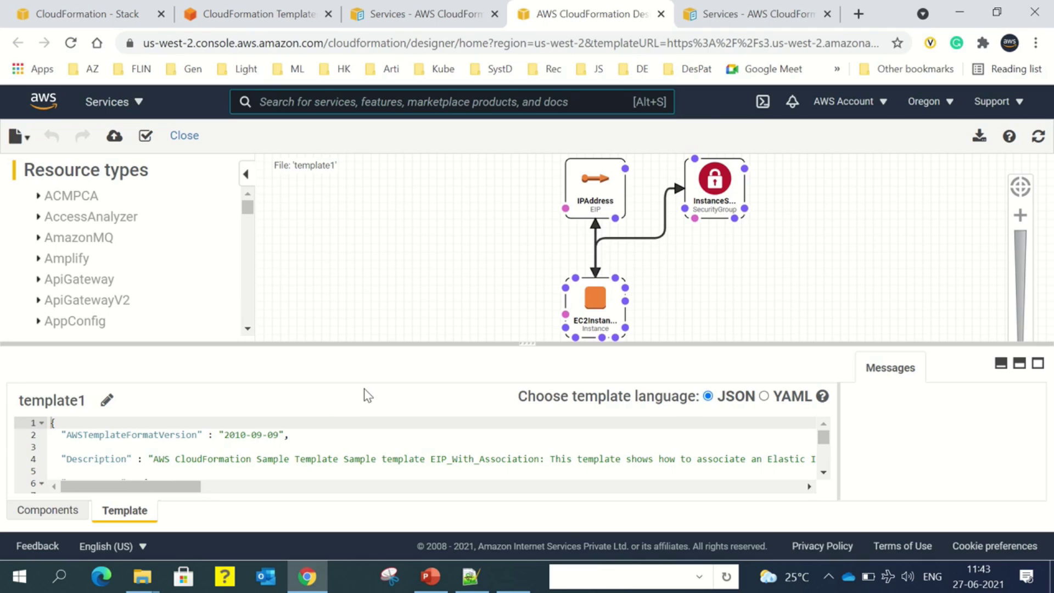
- Skim the sample template's JSON code and return to its format version and description lines
scroll(428, 465, down, 1)
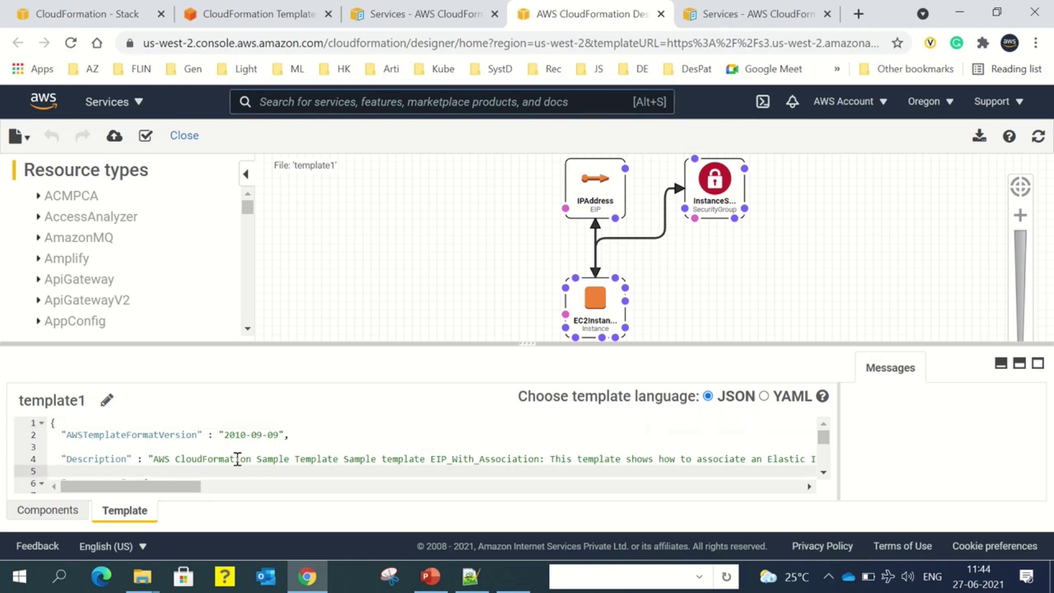
scroll(237, 458, down, 2)
scroll(237, 458, down, 10)
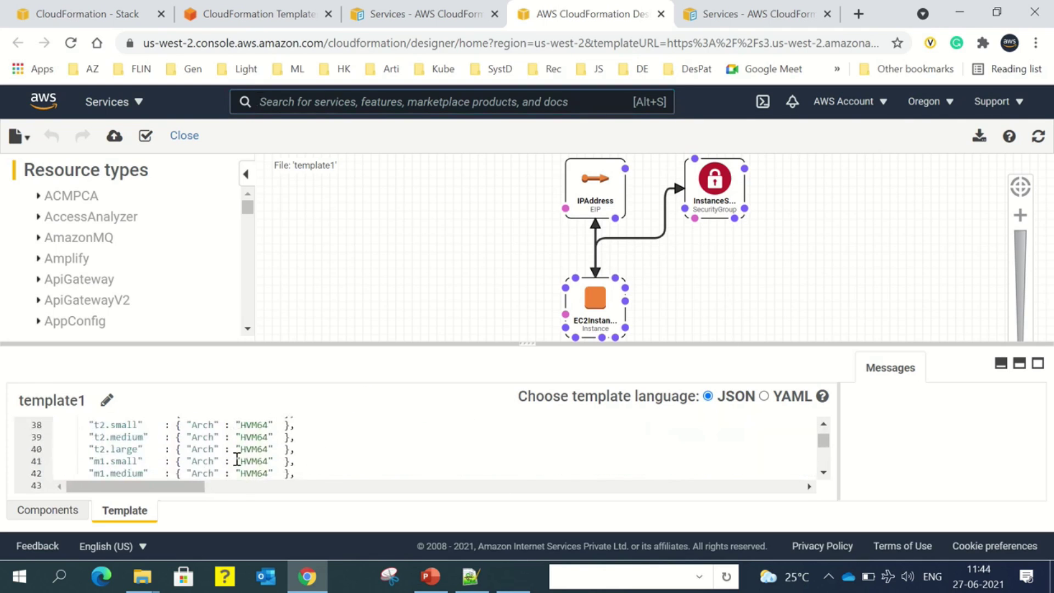
scroll(237, 458, down, 4)
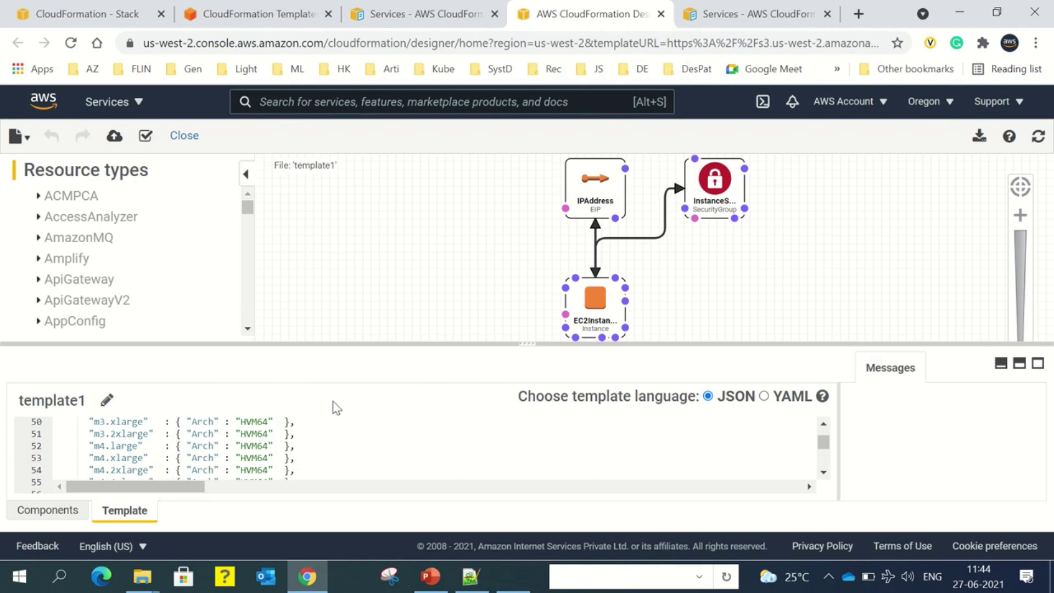
click(165, 450)
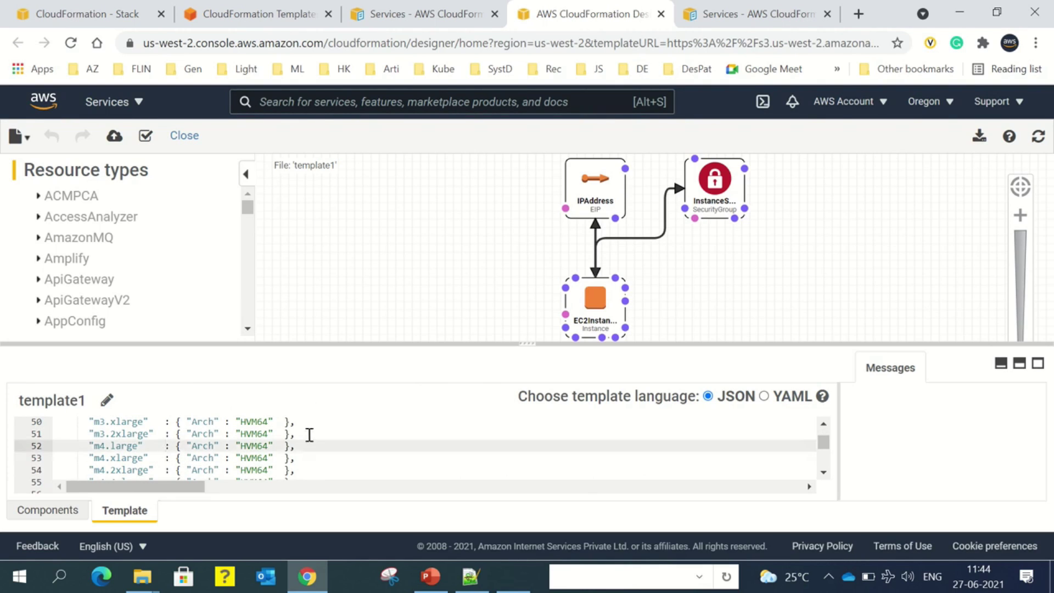
scroll(312, 439, up, 10)
scroll(314, 447, up, 6)
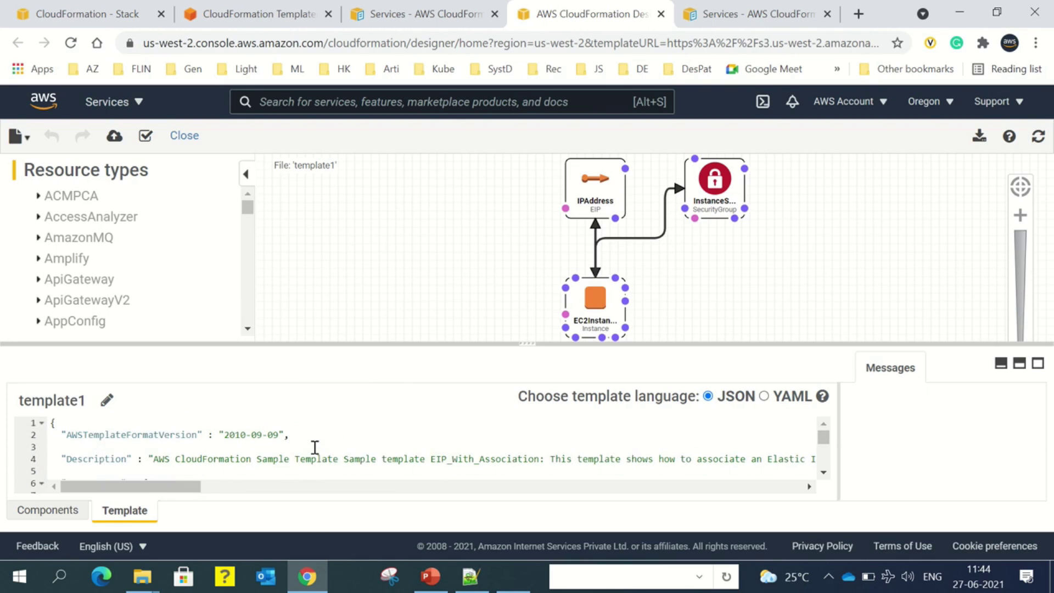
click(272, 448)
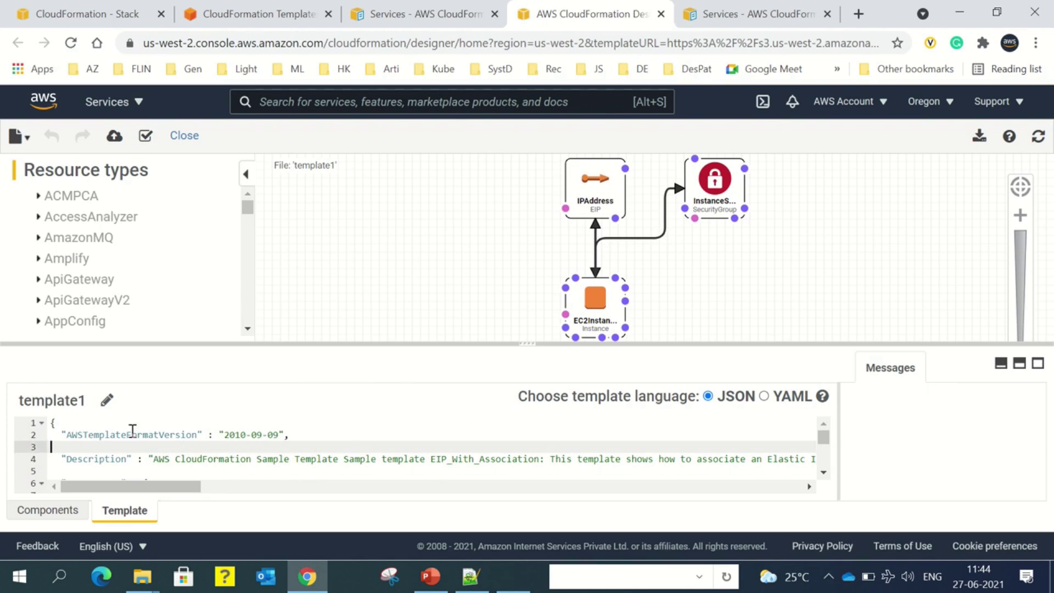
click(158, 460)
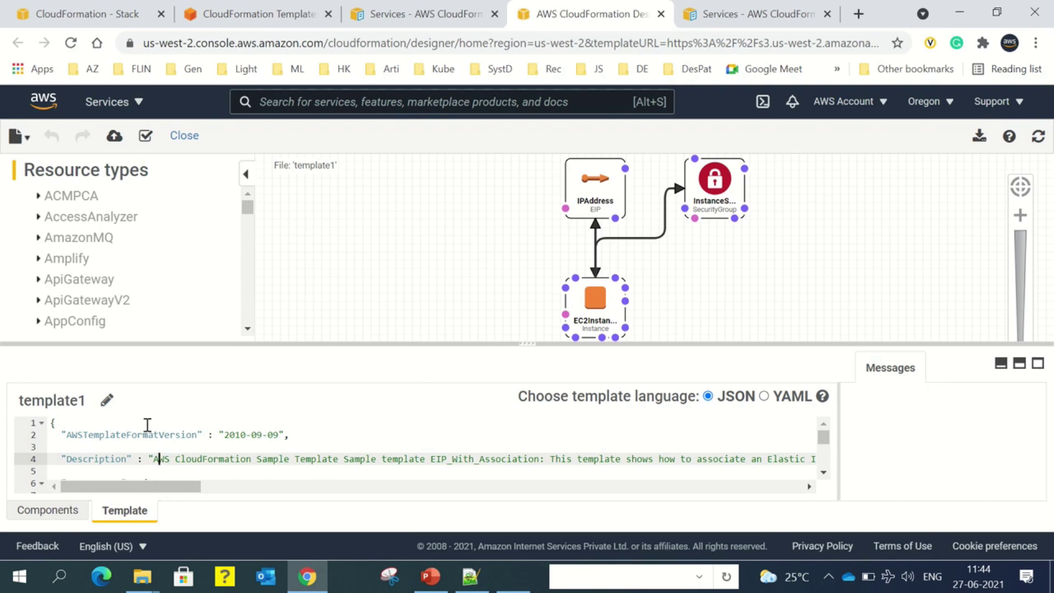
- Read from the template's opening lines down into the InstanceType parameter
click(212, 446)
key(Down)
key(Down)
key(Down)
key(Down)
key(Down)
key(Down)
key(Down)
key(Down)
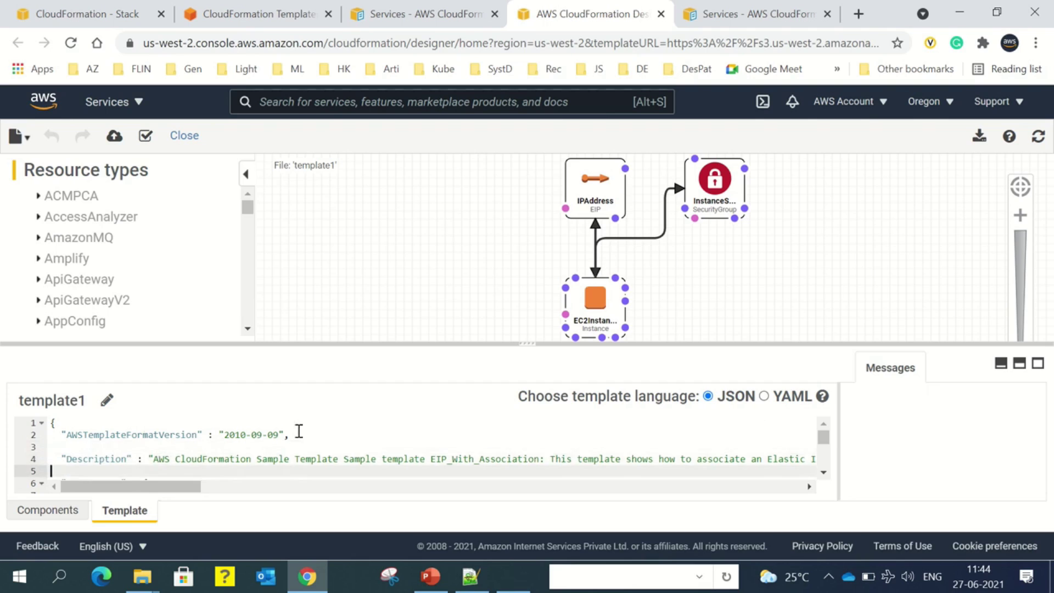
key(Up)
key(Up)
key(Up)
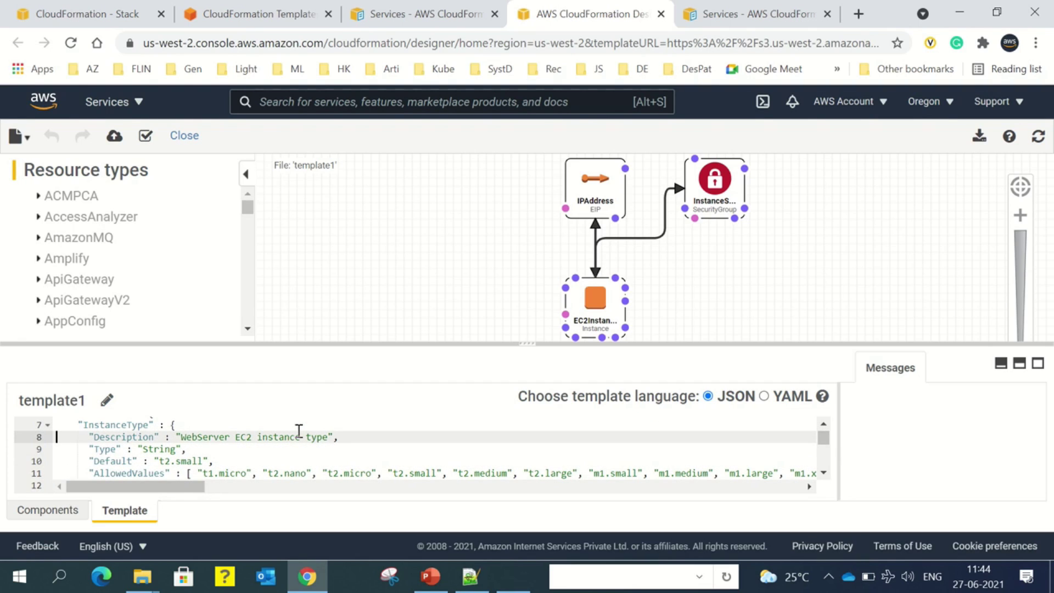
- Examine the InstanceType parameter's default and allowed values, highlighting the Default line
key(Down)
key(Down)
key(Down)
key(Up)
key(Down)
key(Down)
key(Up)
key(Up)
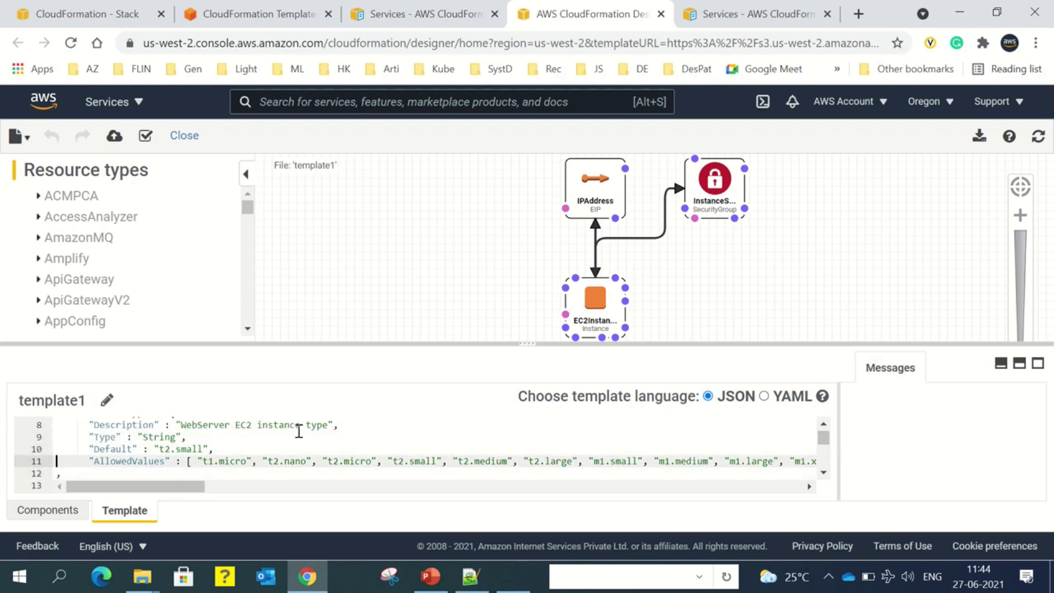
key(Up)
key(Down)
key(Down)
key(Up)
key(shift+End)
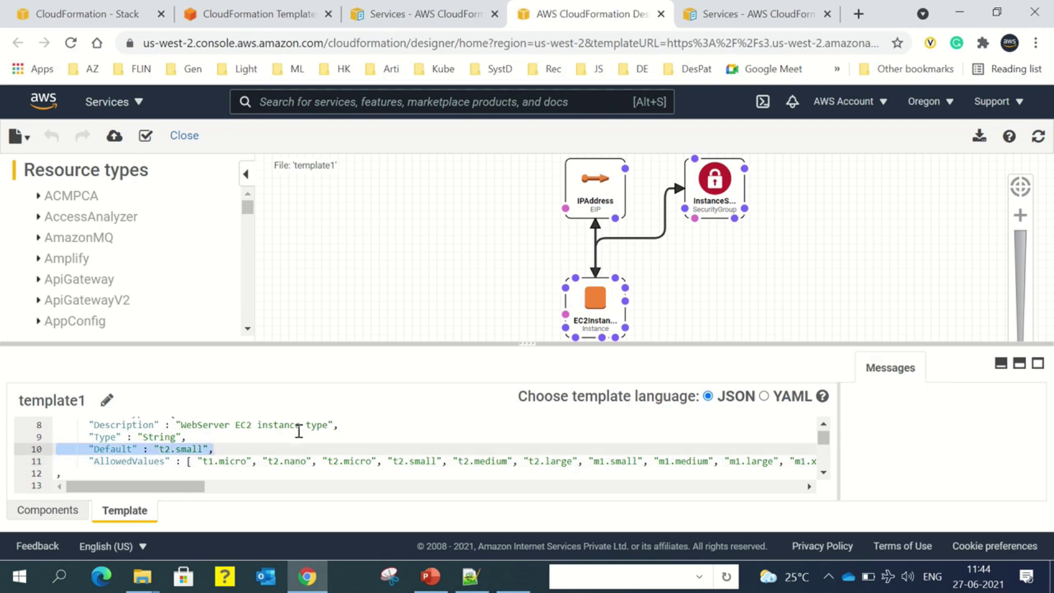
key(Down)
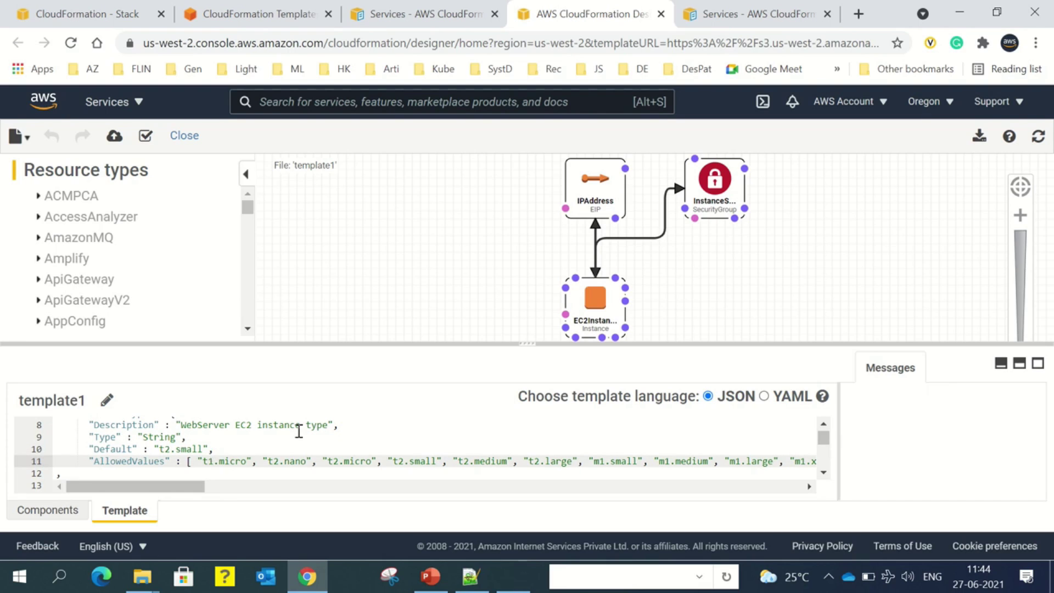
mouse_move(181, 487)
mouse_down()
mouse_move(204, 487)
mouse_move(182, 488)
mouse_up()
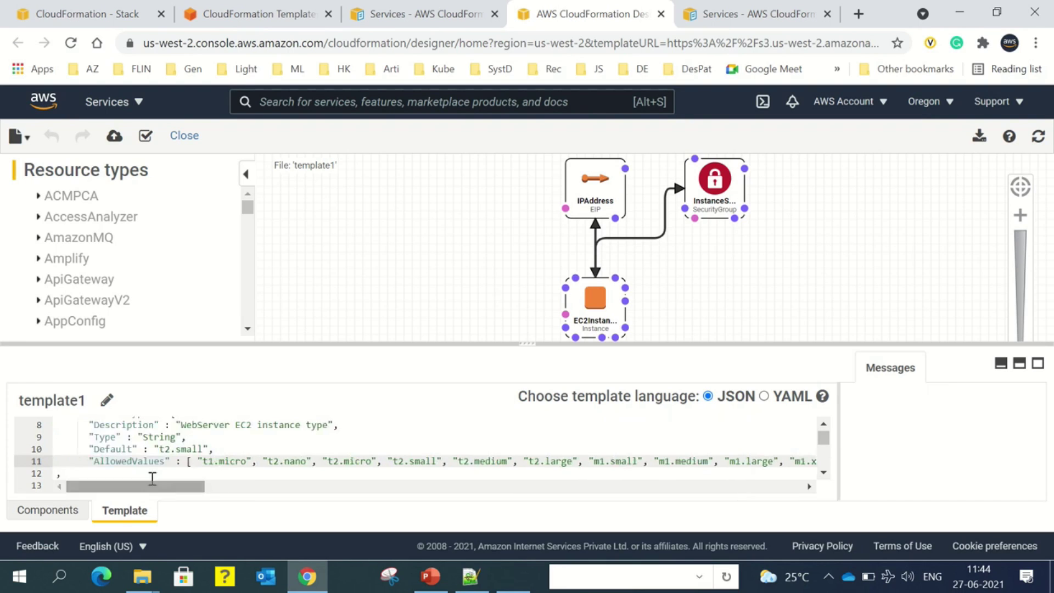
- Skim the KeyName and SSHLocation parameter definitions in the template code
scroll(167, 454, down, 2)
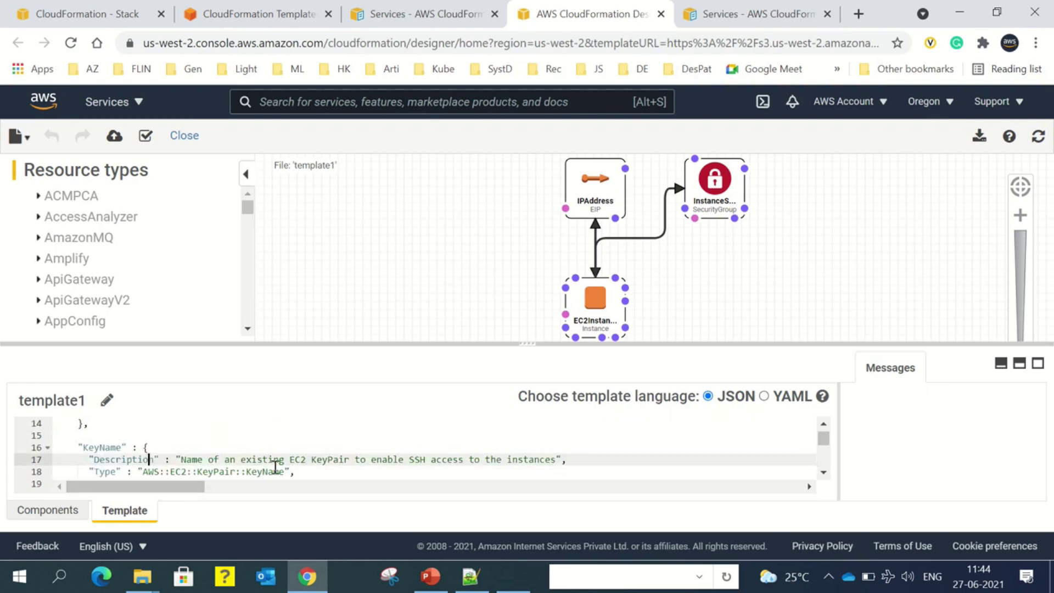
scroll(275, 467, down, 2)
scroll(265, 466, down, 2)
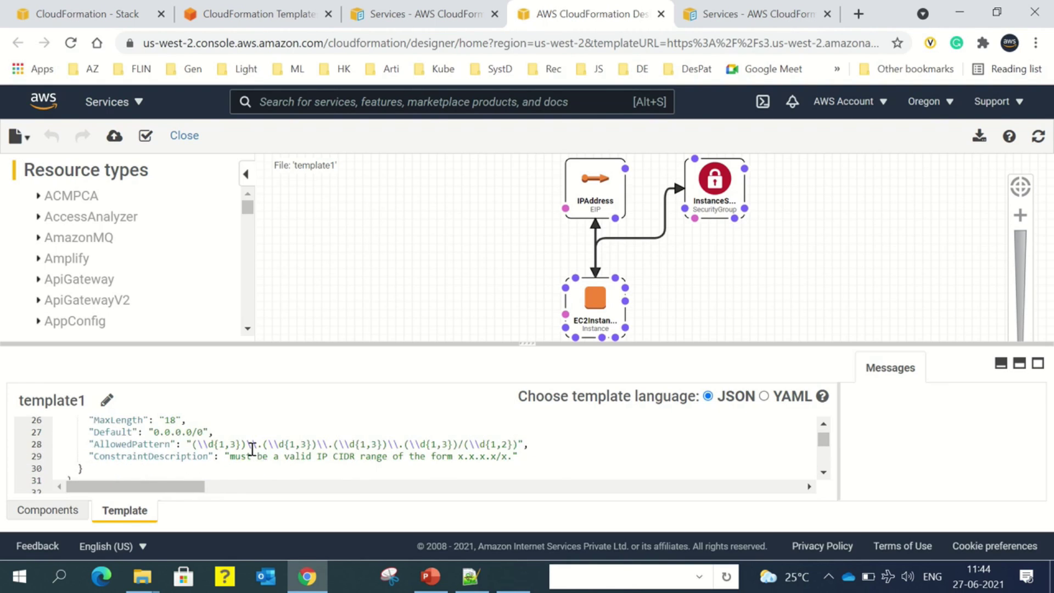
scroll(186, 443, down, 4)
scroll(186, 441, up, 6)
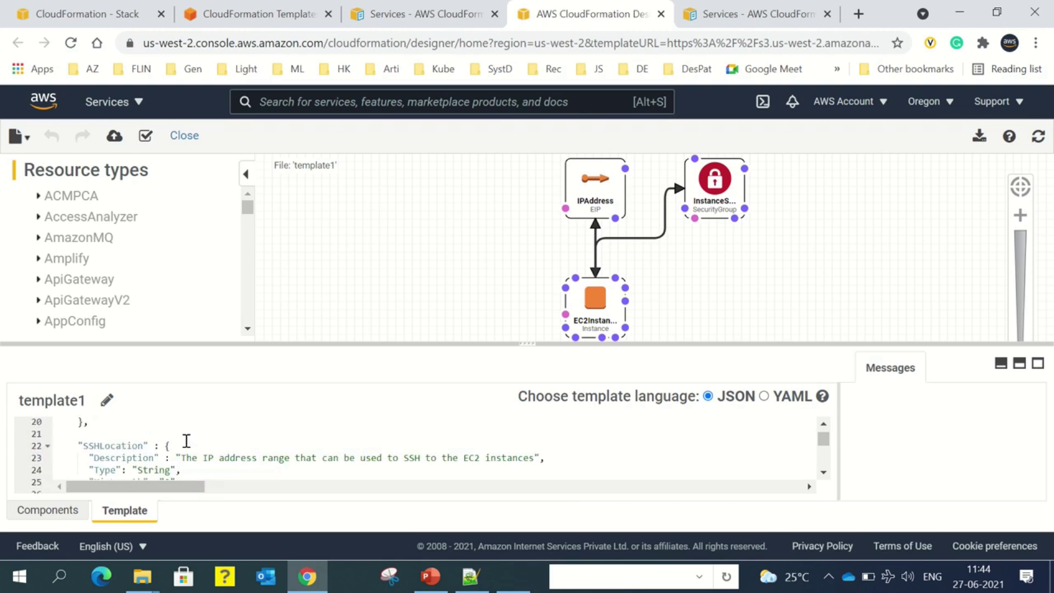
- Read the SSHLocation parameter line by line down to the start of the Mappings section
click(122, 445)
key(Down)
key(Down)
key(Down)
key(Down)
key(Down)
key(Down)
key(Down)
key(Down)
key(Down)
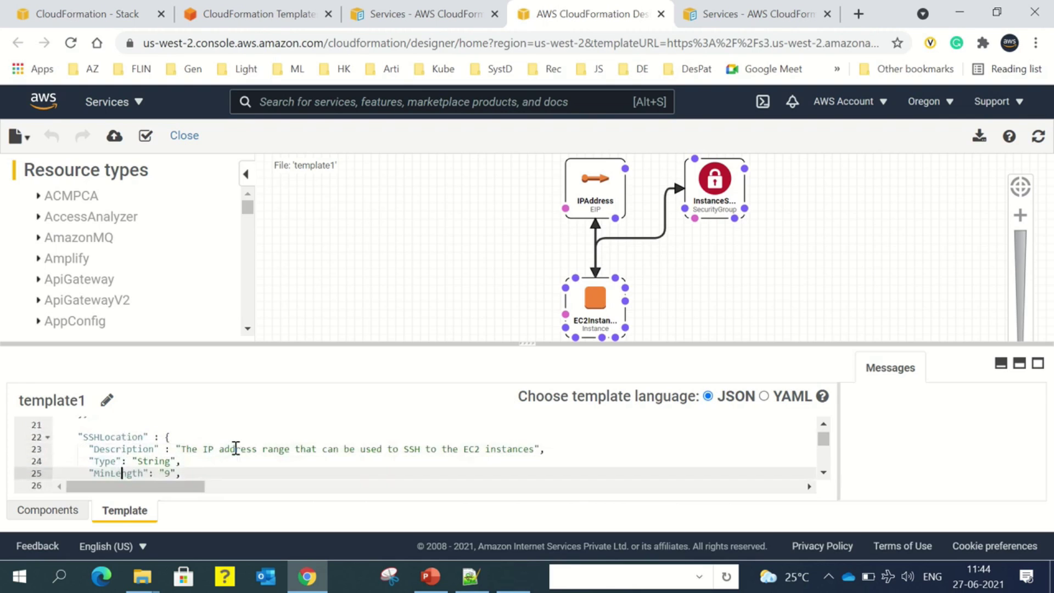
key(Down)
key(Down)
key(Down)
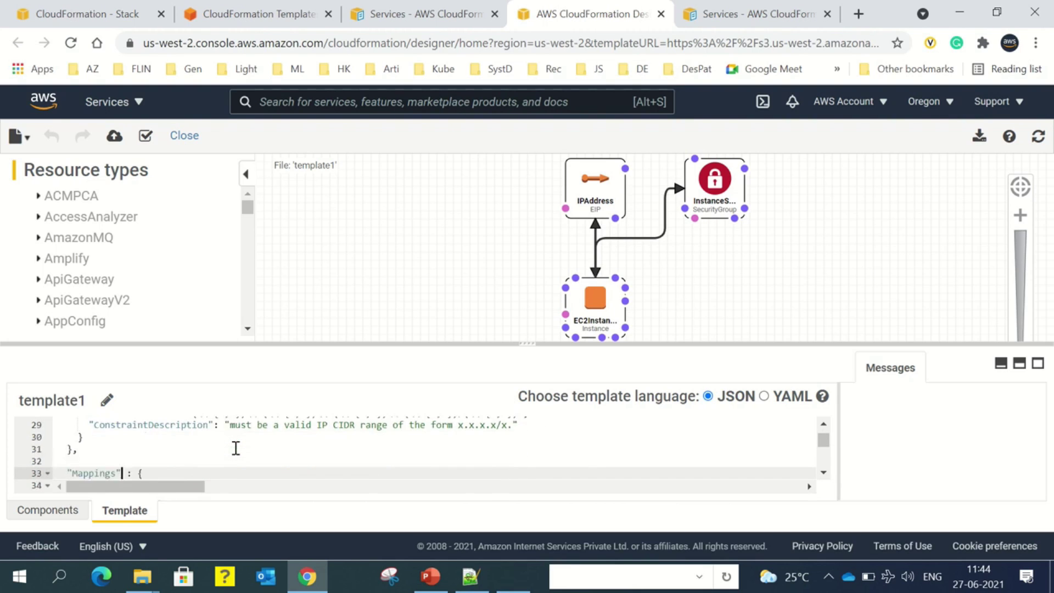
- Examine the AWSInstanceType2Arch mapping, focusing on the architecture assigned to the t1.micro instance type
key(Up)
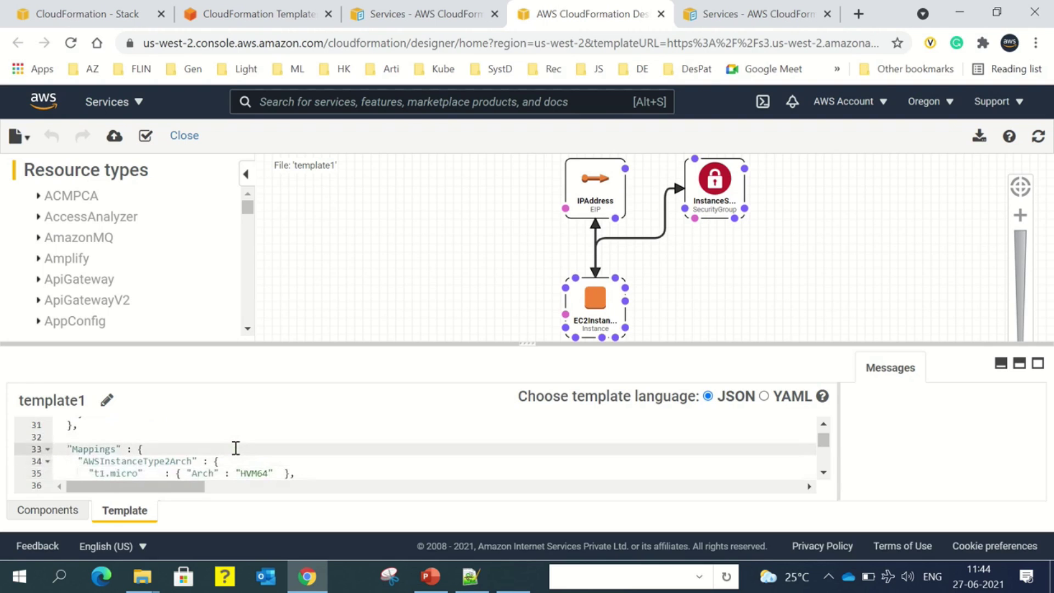
key(Down)
key(Down)
key(Down)
key(Up)
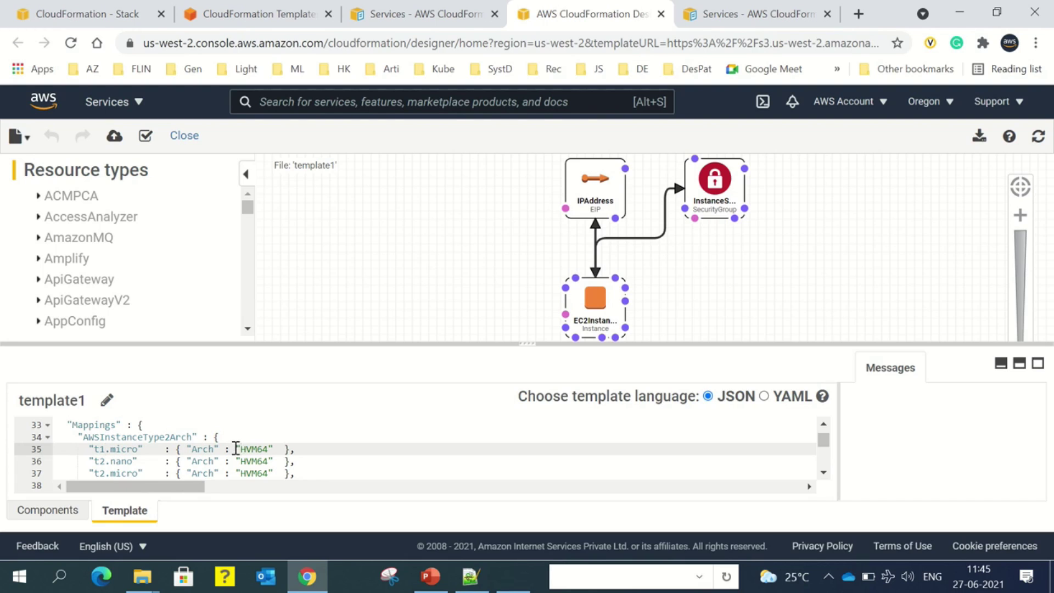
key(shift+Right)
key(shift+Right)
key(shift+Right)
key(shift+Right)
key(shift+Right)
click(286, 449)
- Look through the instance type entries of the AWSInstanceType2NATArch mapping
scroll(286, 450, down, 12)
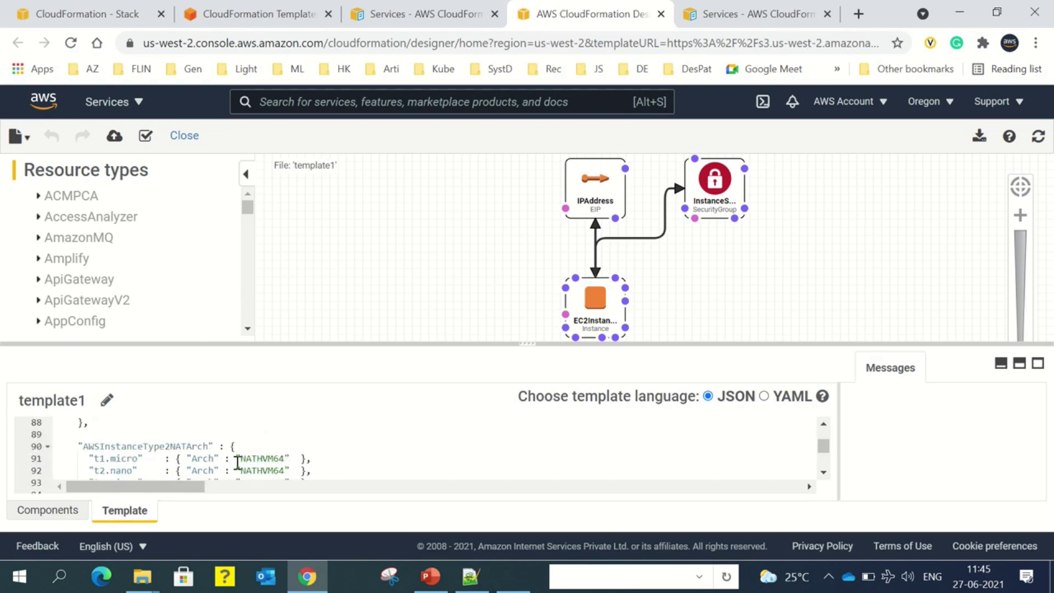
click(255, 459)
scroll(293, 461, down, 14)
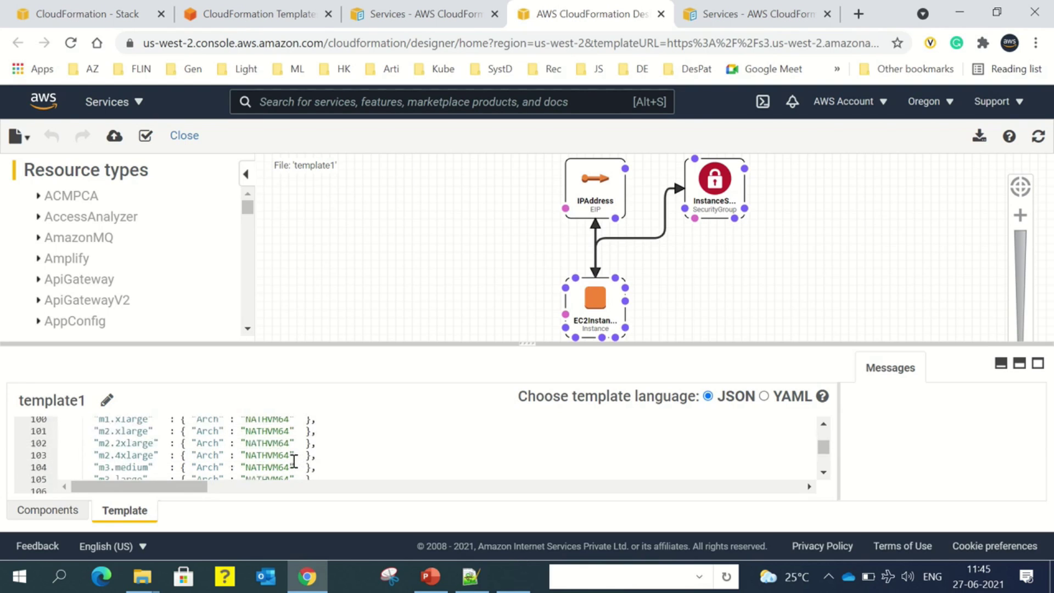
click(276, 458)
scroll(308, 463, up, 4)
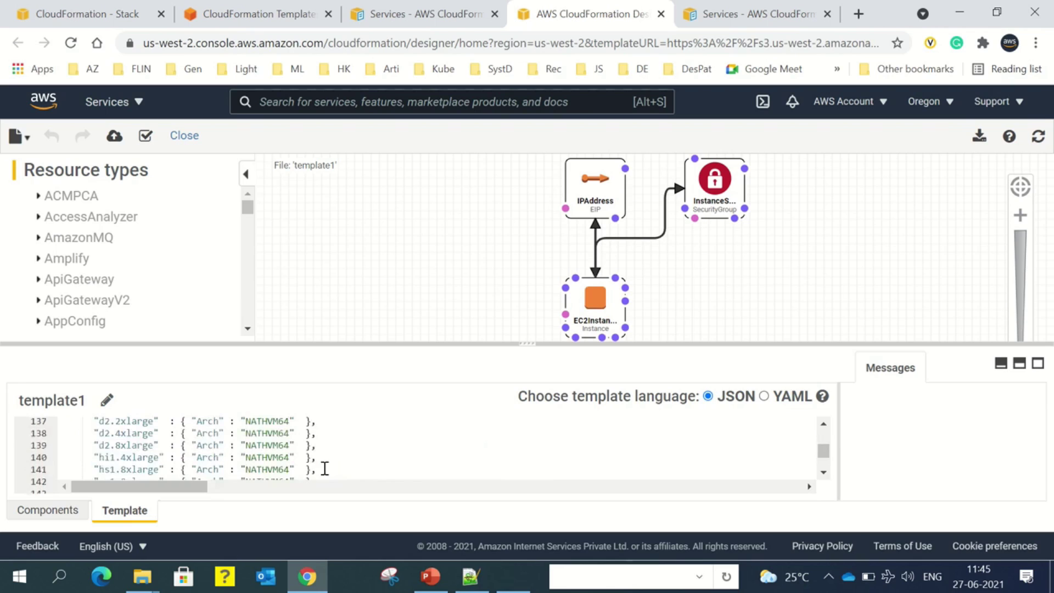
- Look through the end of the NAT architecture mapping and examine the af-south-1 AMI ID in the AWSRegionArch2AMI mapping
scroll(324, 468, up, 3)
scroll(324, 468, down, 3)
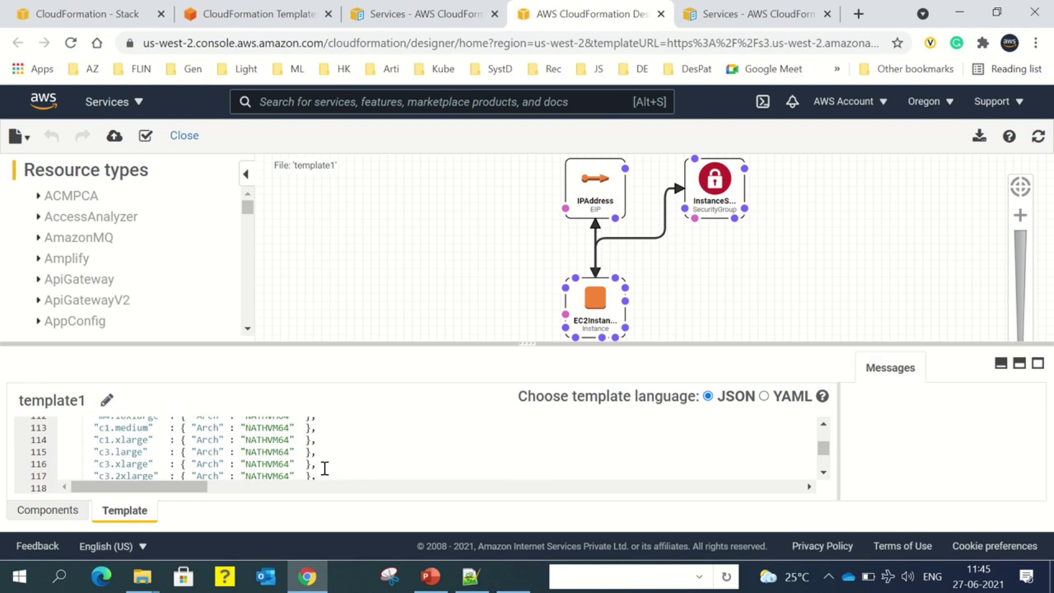
scroll(274, 461, down, 2)
click(274, 460)
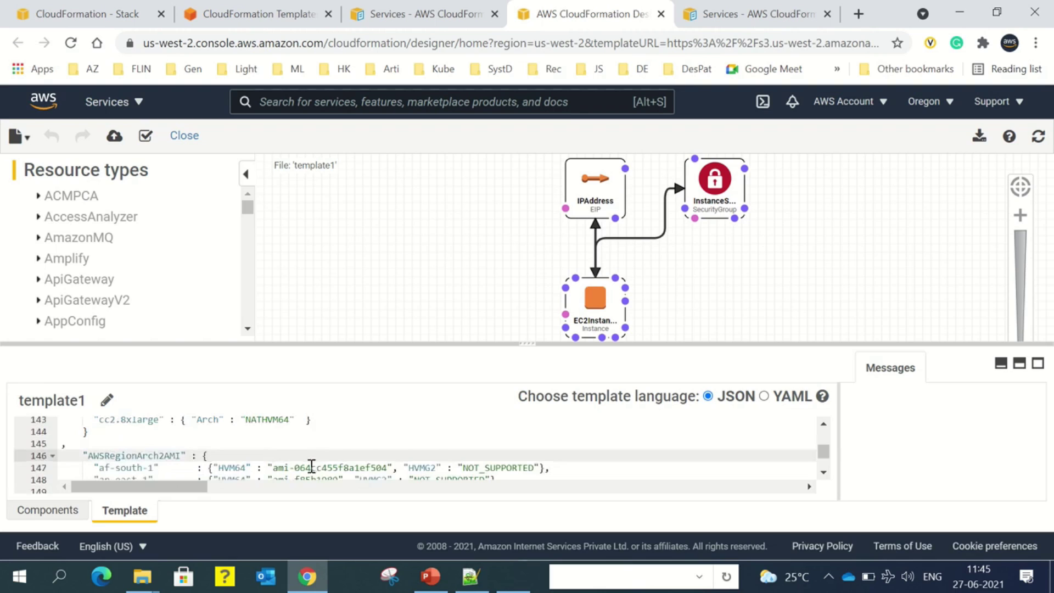
double_click(311, 466)
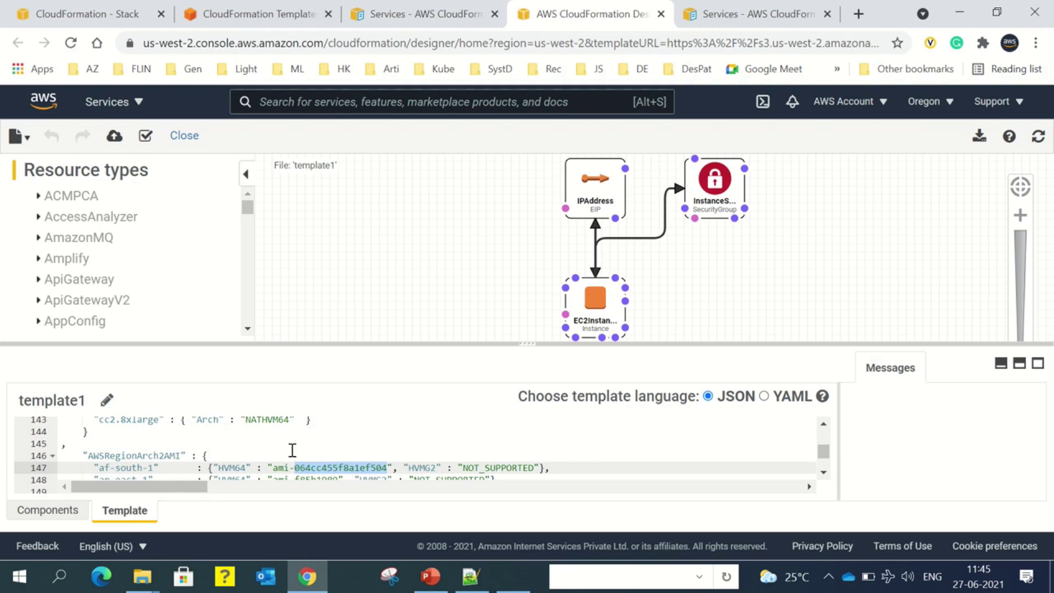
- Examine the EC2Instance resource in the template code, focusing on its SecurityGroups property
scroll(307, 447, down, 3)
scroll(318, 449, down, 5)
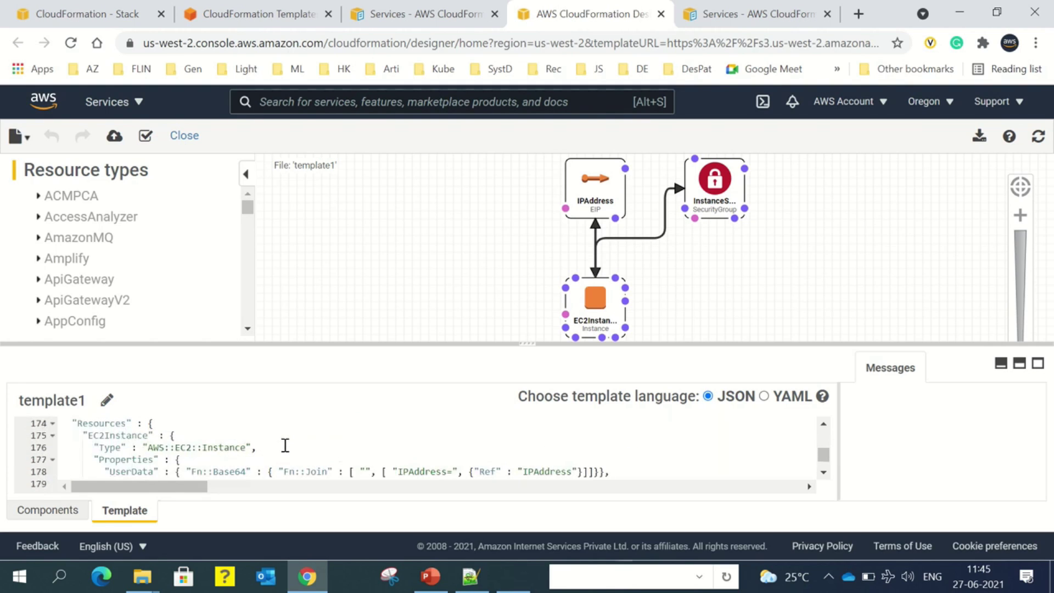
scroll(285, 445, down, 2)
click(164, 433)
double_click(165, 422)
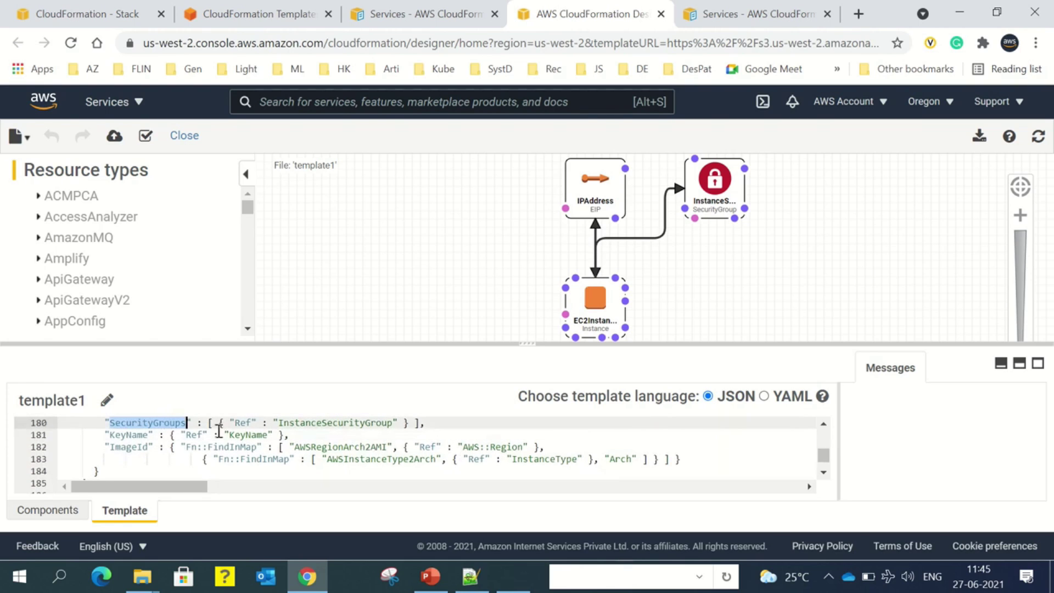
scroll(273, 458, down, 2)
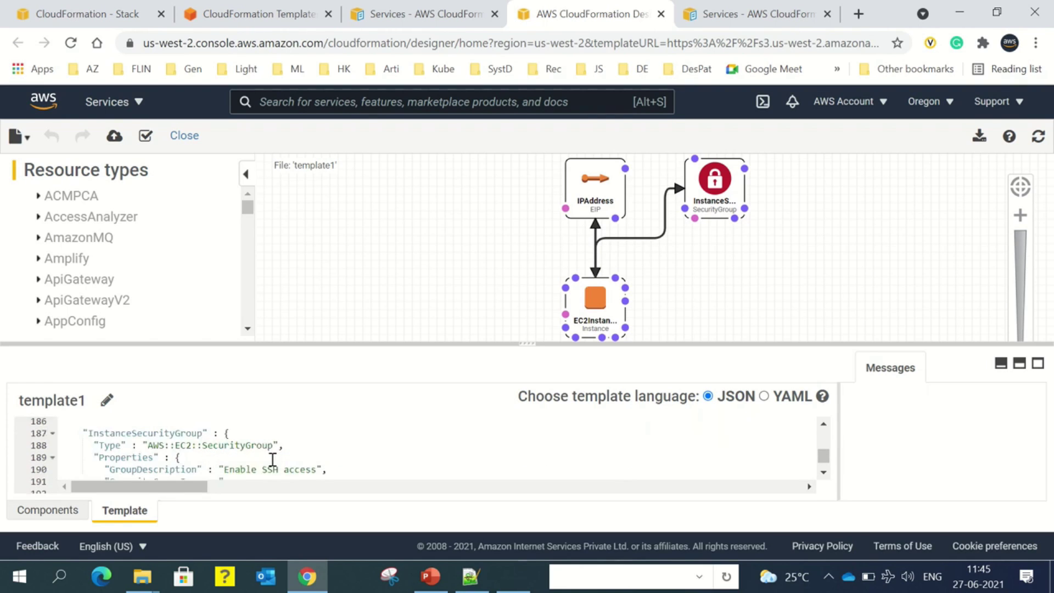
- Read the InstanceSecurityGroup and IPAssoc resource definitions down to the start of the Outputs section
scroll(272, 458, down, 2)
scroll(272, 459, down, 2)
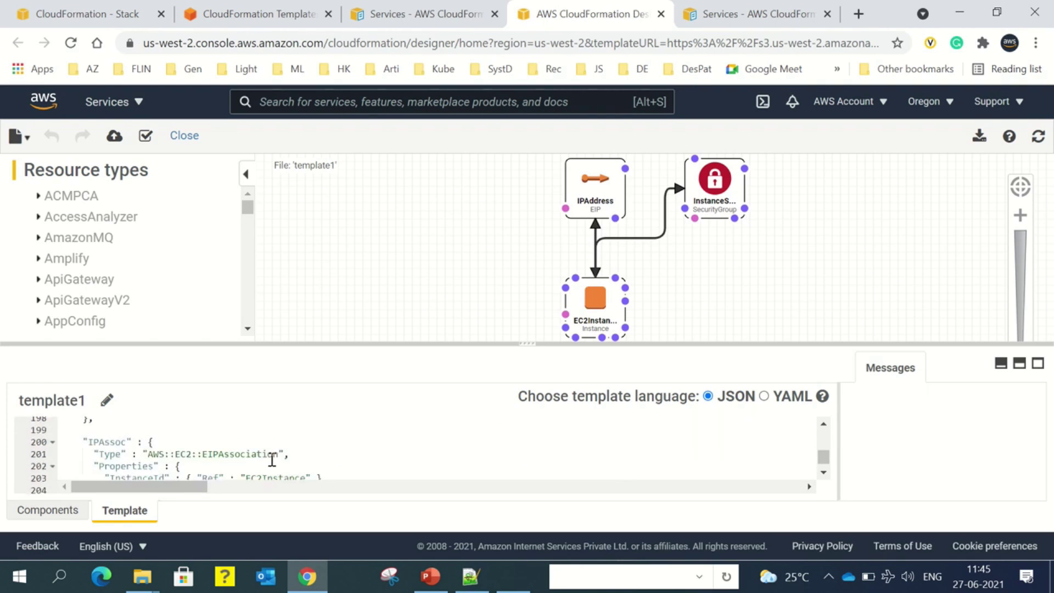
click(203, 453)
key(Down)
key(Down)
key(Down)
key(Down)
key(Down)
key(Down)
key(Down)
key(Down)
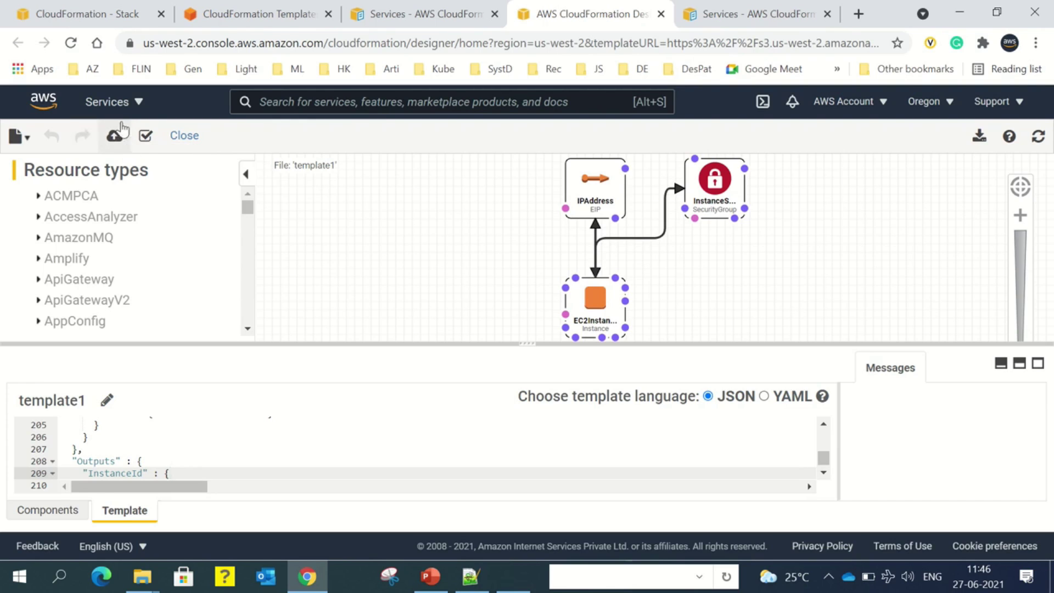
- Start creating a stack from the Designer template and accept its generated Amazon S3 URL as the template source
click(114, 141)
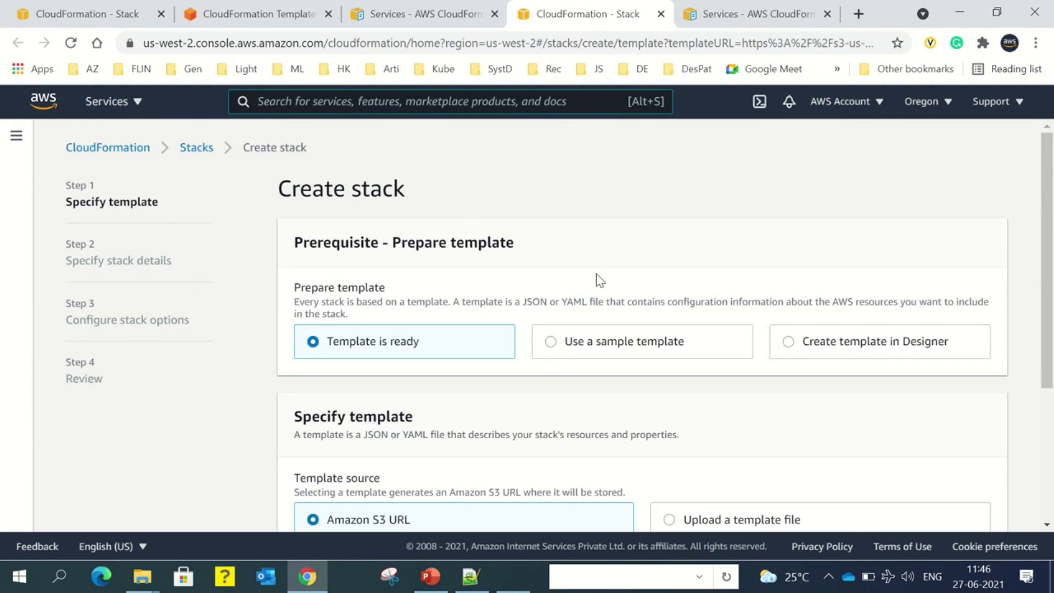
scroll(807, 354, down, 3)
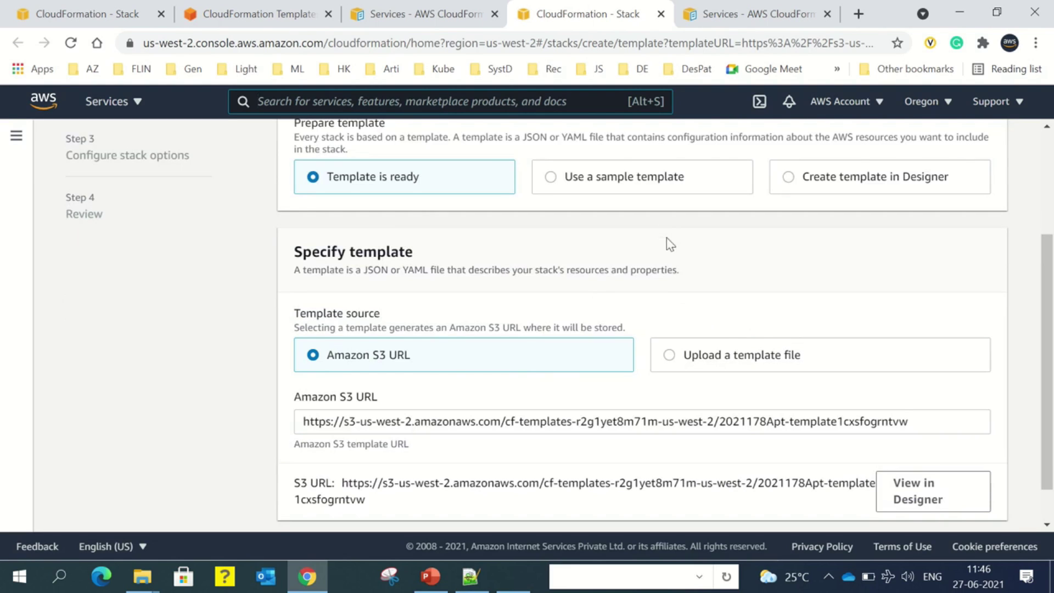
scroll(686, 290, down, 1)
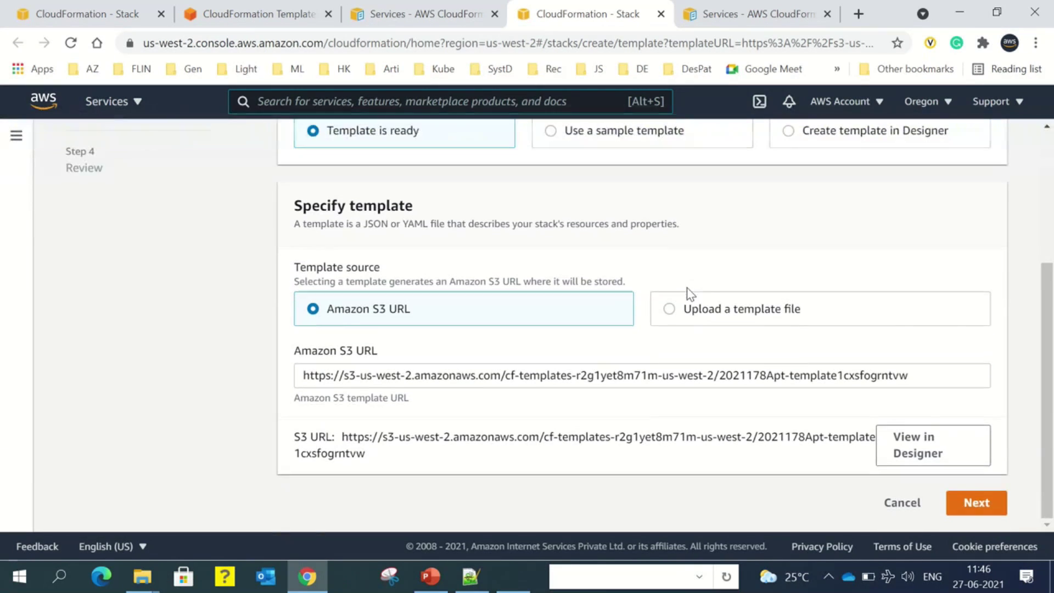
click(982, 505)
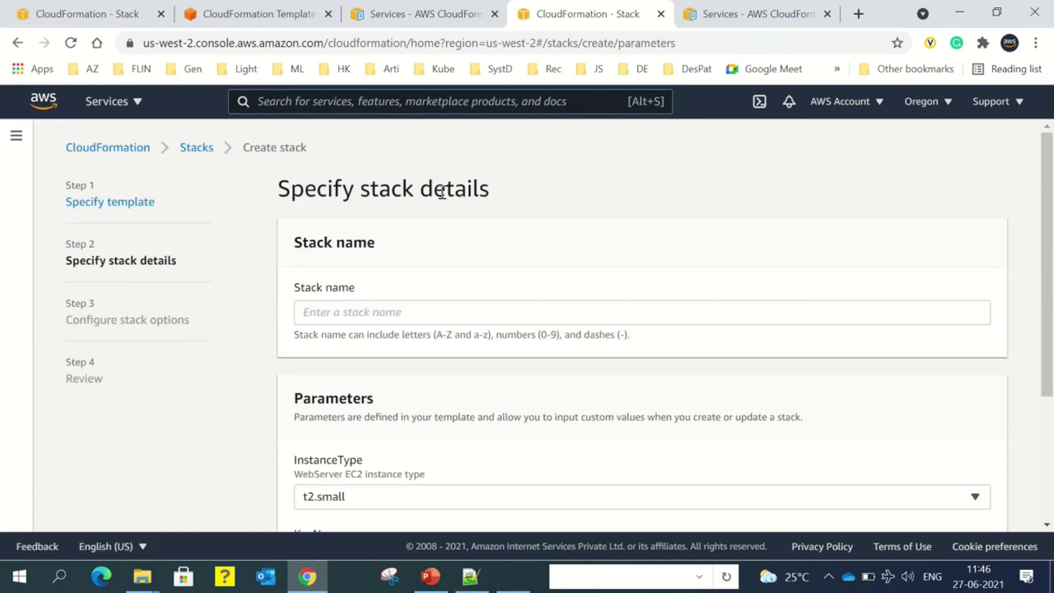
- Name the stack MyFirstEC2Stack and set the InstanceType parameter to t2.nano
click(369, 311)
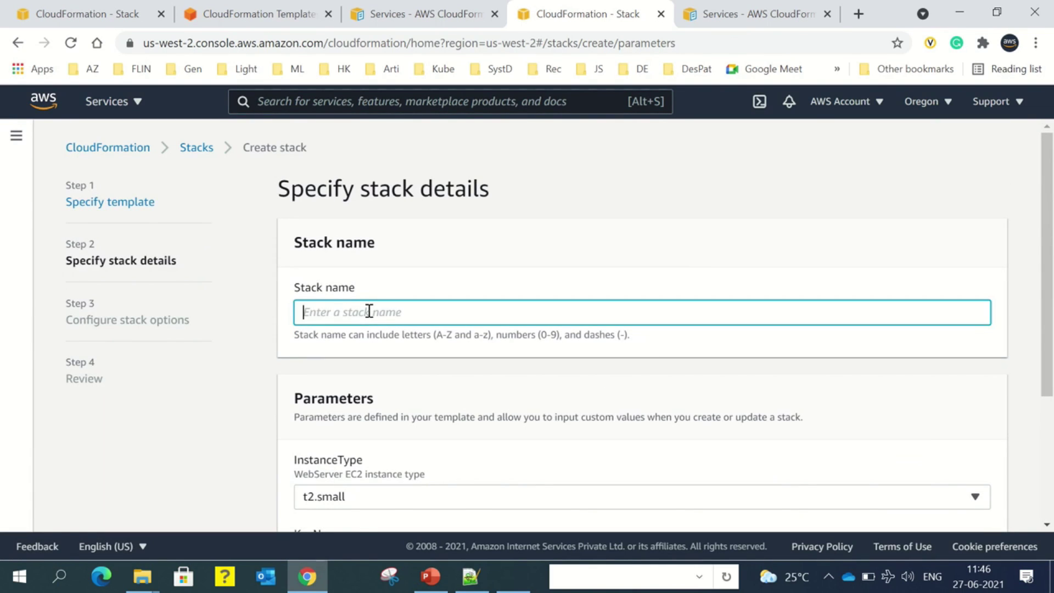
text(MyFirstEC2Stack)
scroll(480, 368, down, 3)
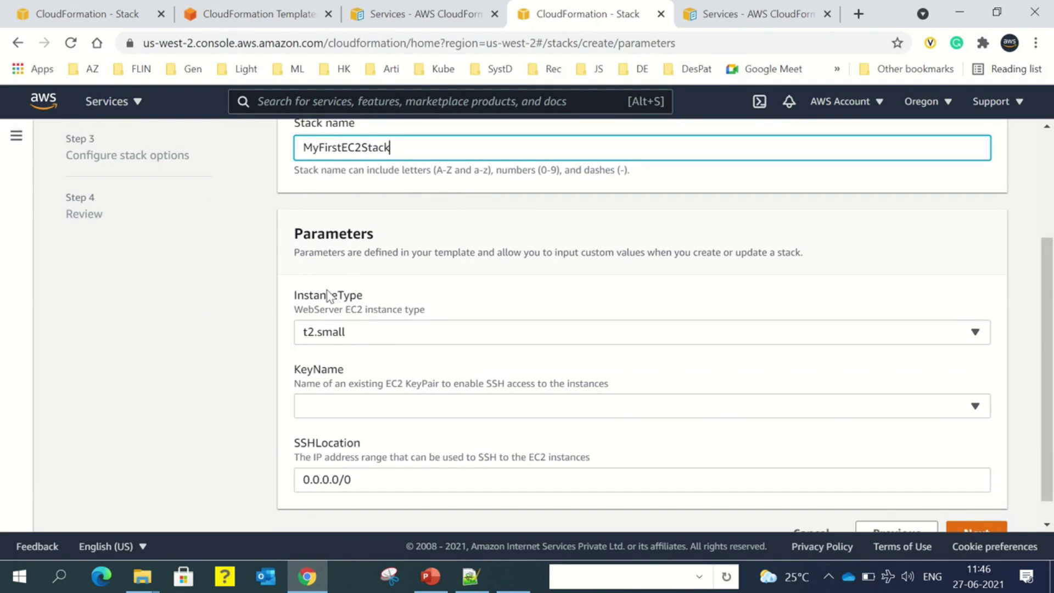
click(340, 334)
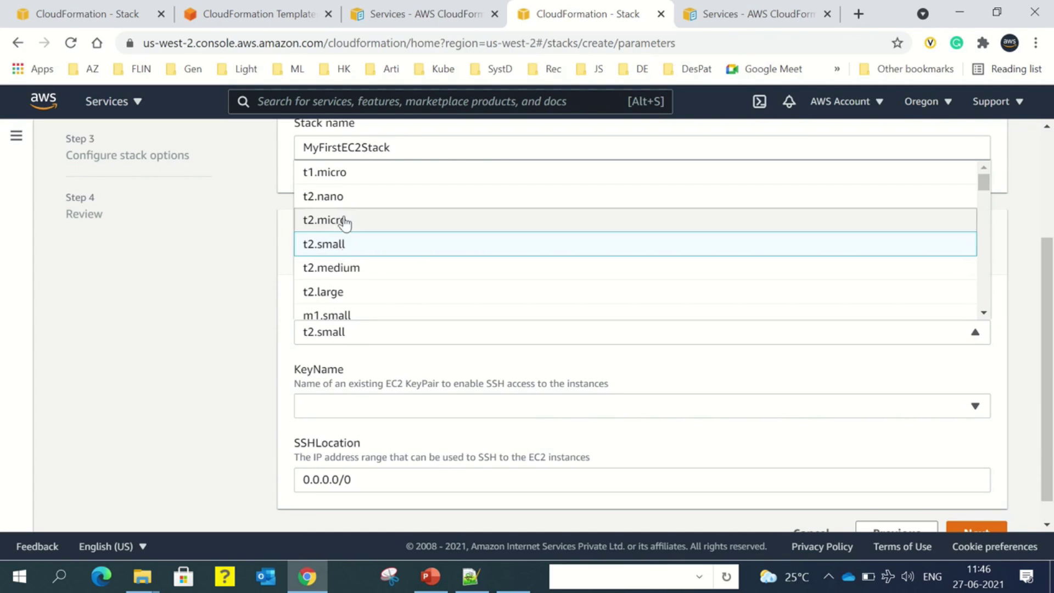
click(340, 197)
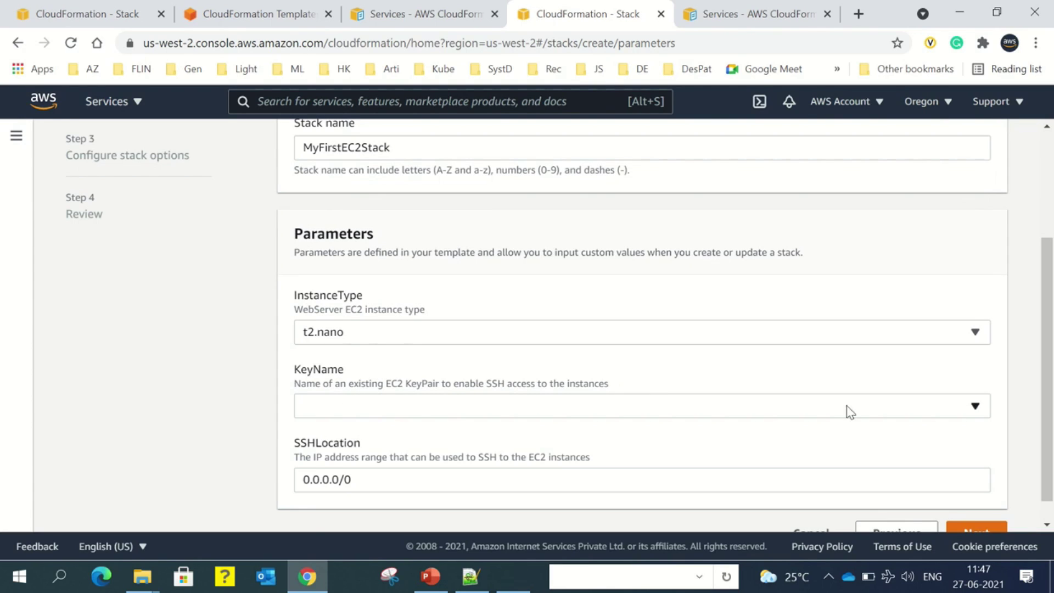
- Check the KeyName parameter for existing EC2 key pairs available in the Oregon region
click(975, 407)
click(975, 407)
click(975, 410)
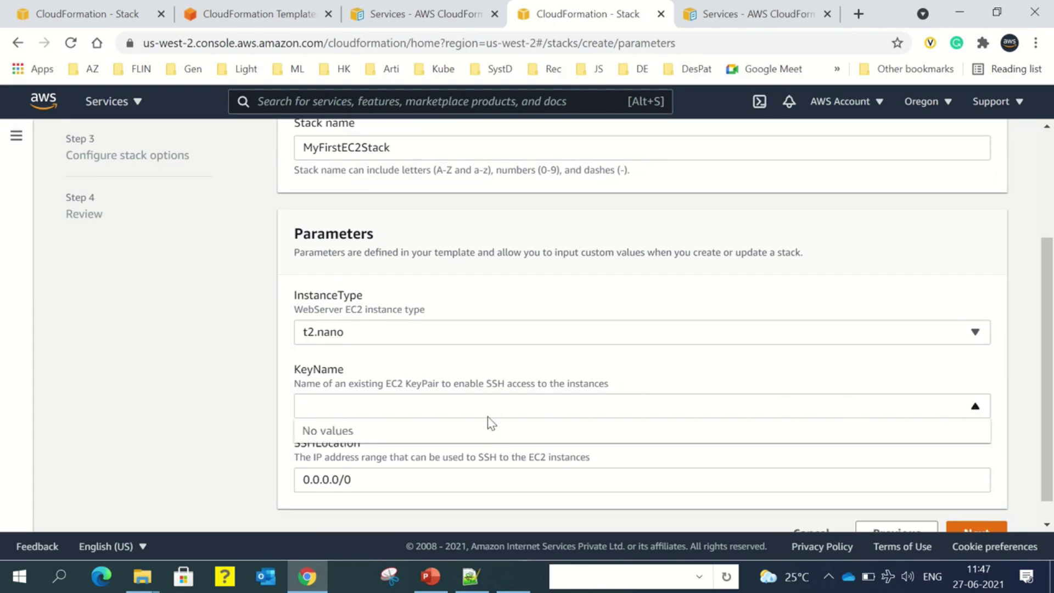
scroll(467, 424, down, 1)
click(403, 444)
click(405, 425)
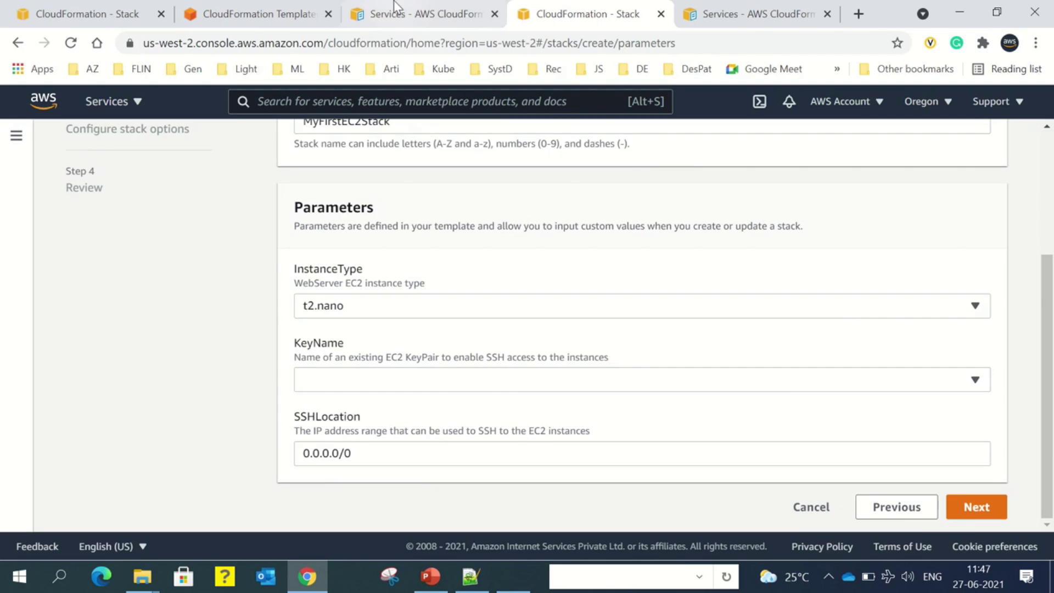
- In the N. Virginia stack creation form, set KeyName to test_kp and InstanceType to t2.micro
mouse_move(406, 5)
click(415, 30)
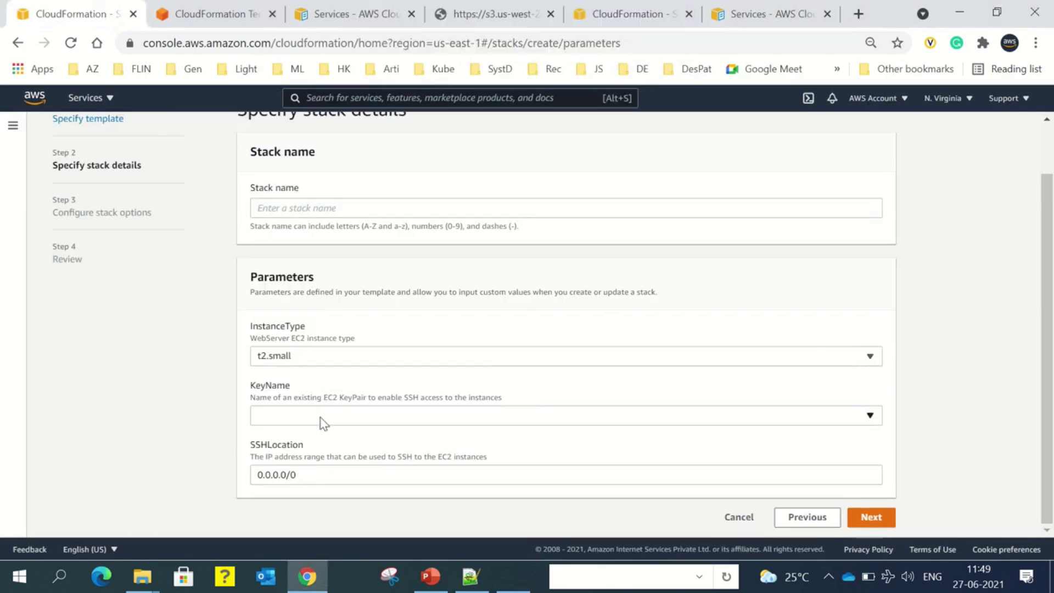
click(320, 417)
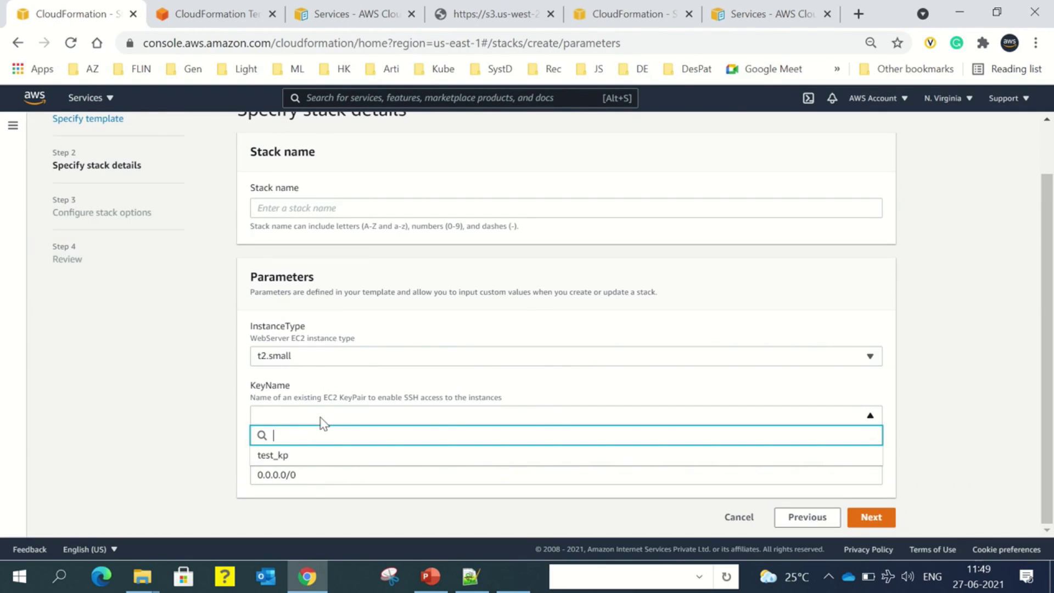
click(302, 457)
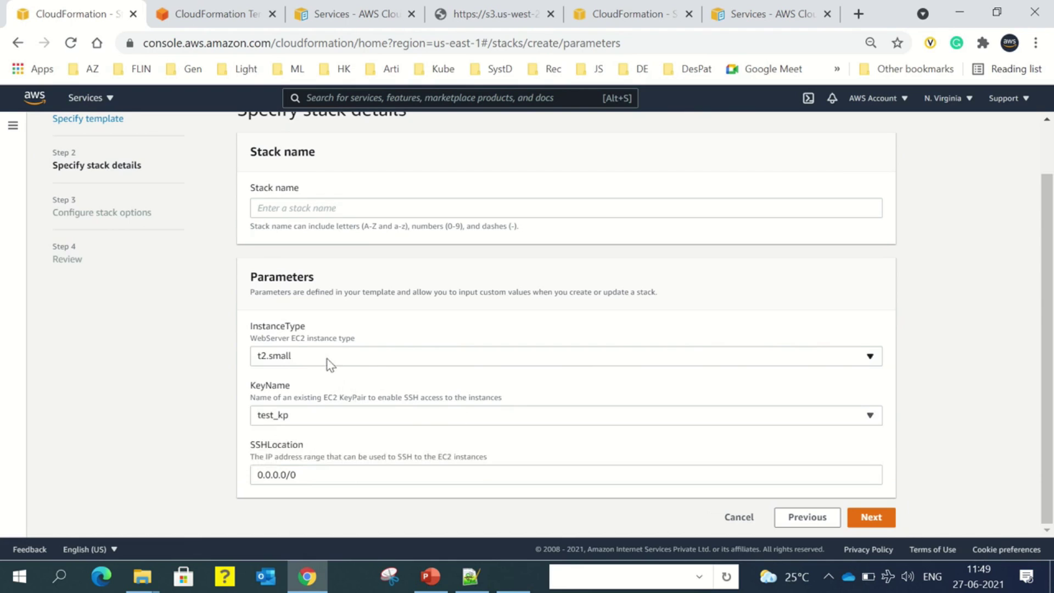
click(328, 360)
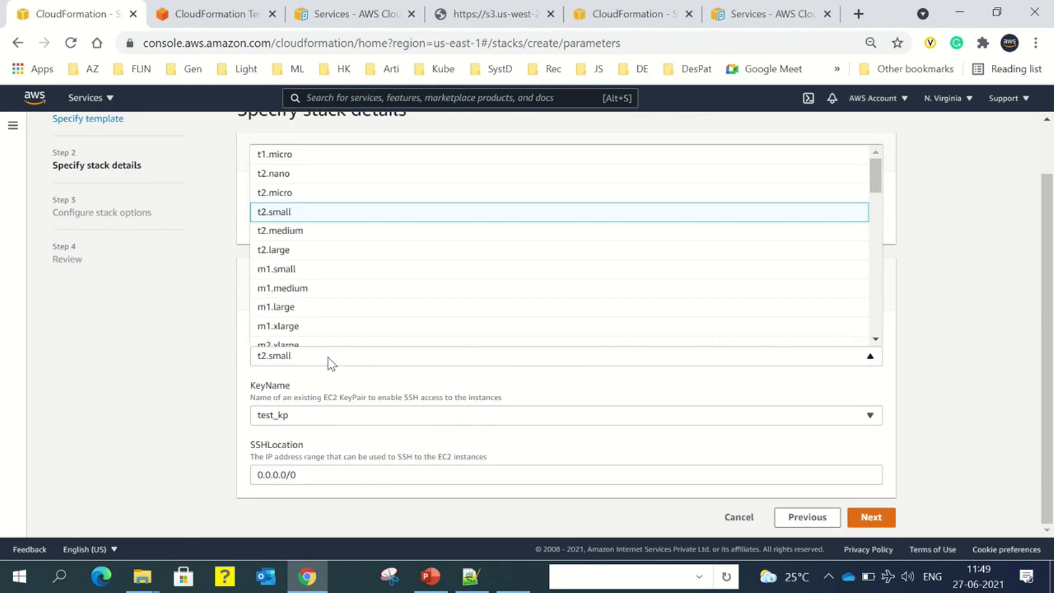
click(284, 193)
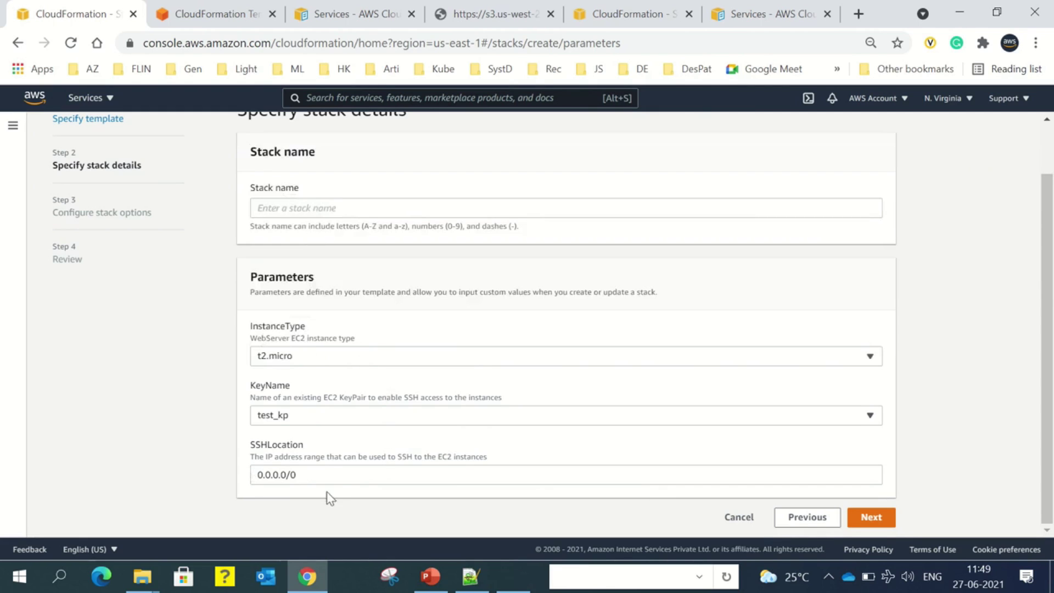
- Name the N. Virginia stack MyFirstEC2Stack and continue to the stack options
click(872, 517)
click(362, 200)
text(MyFirstEC2Stac)
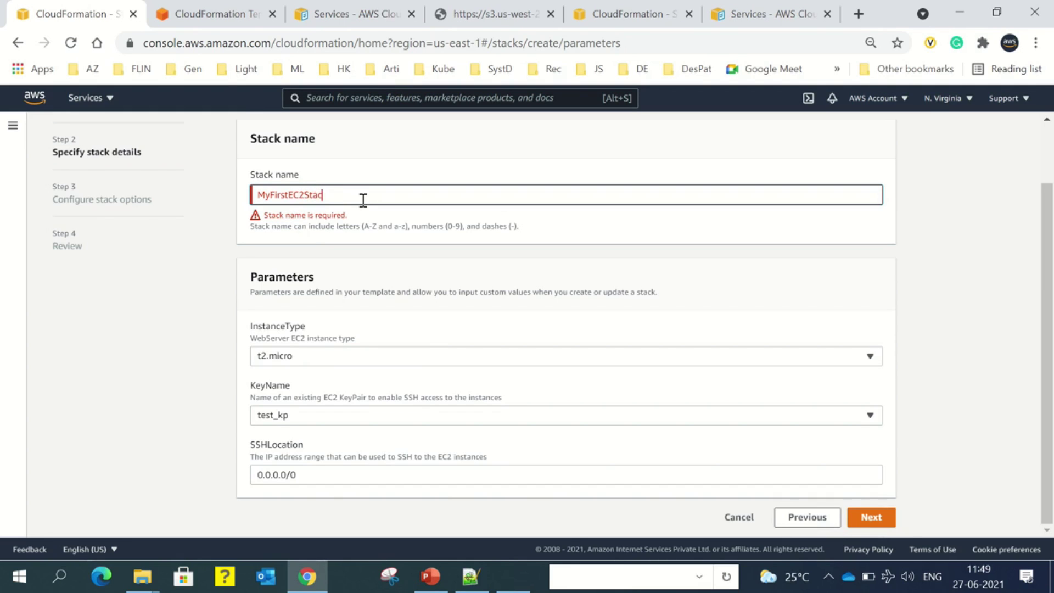
click(371, 249)
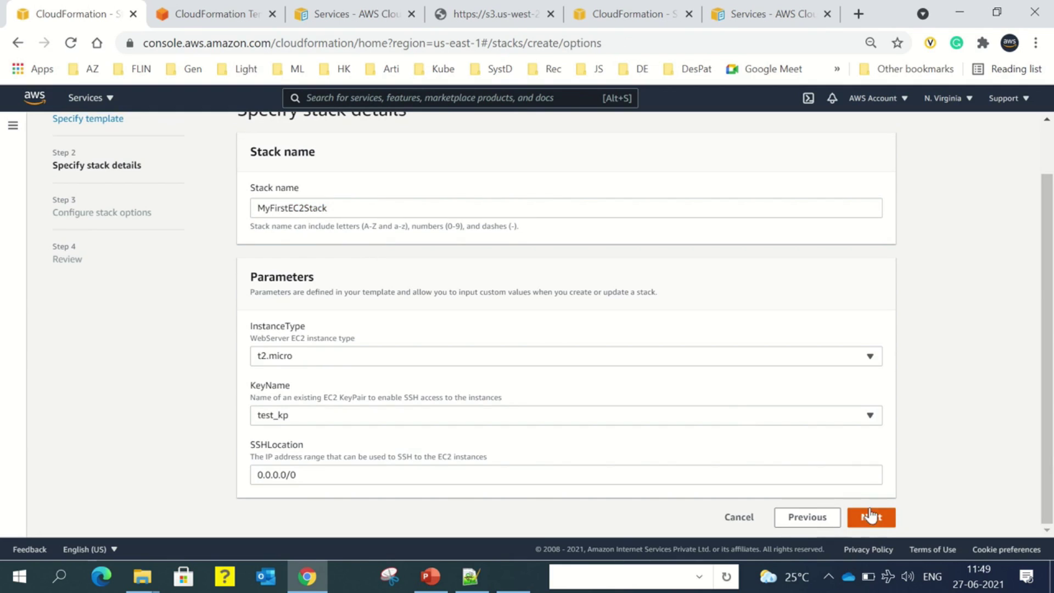
click(871, 517)
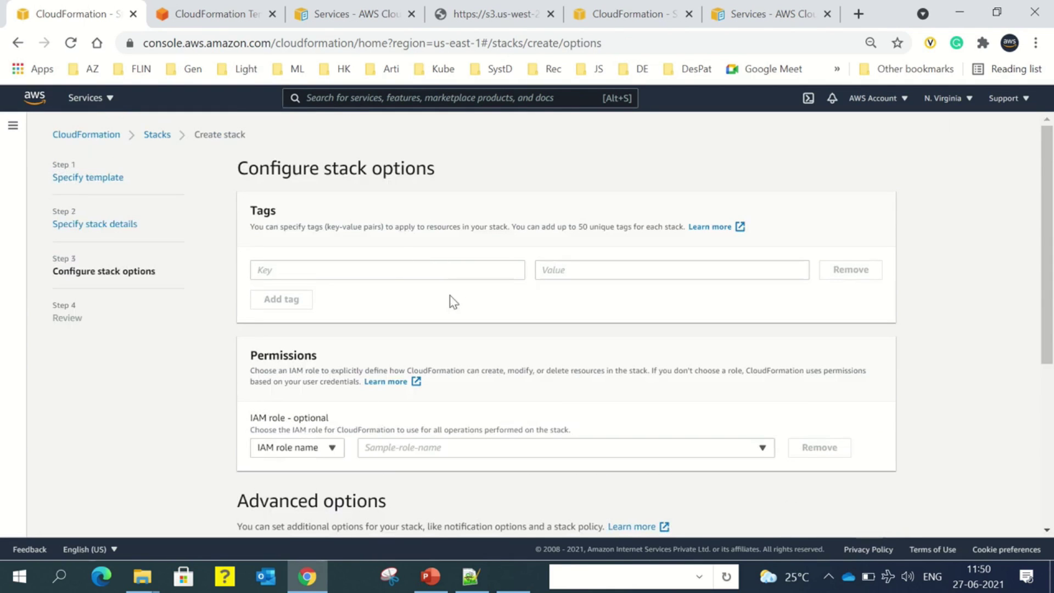
- Keep the default stack options and review the MyFirstEC2Stack summary, including its parameters and stack creation options
scroll(519, 382, down, 3)
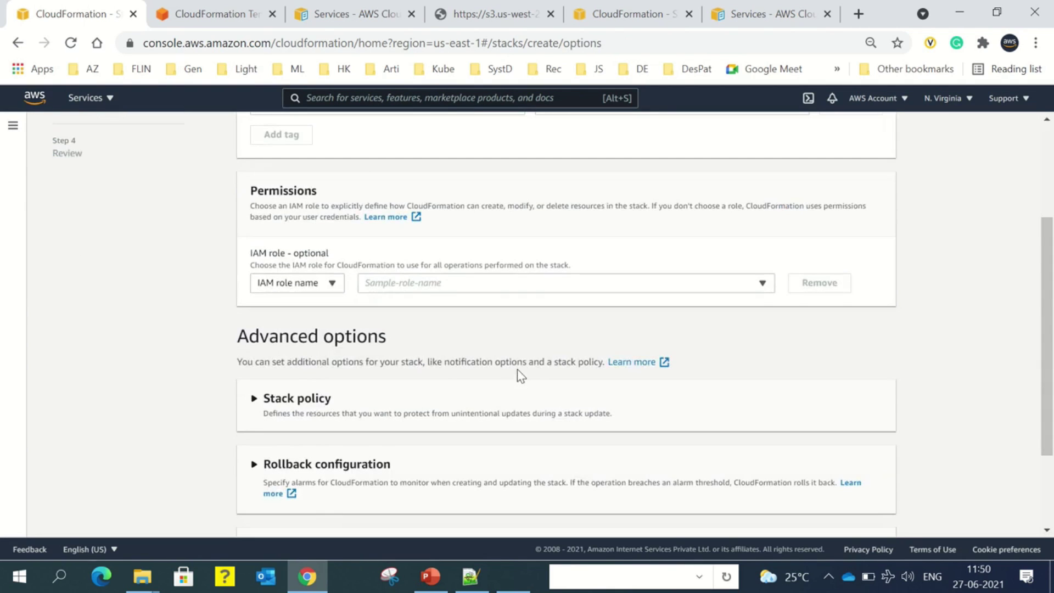
scroll(477, 345, down, 2)
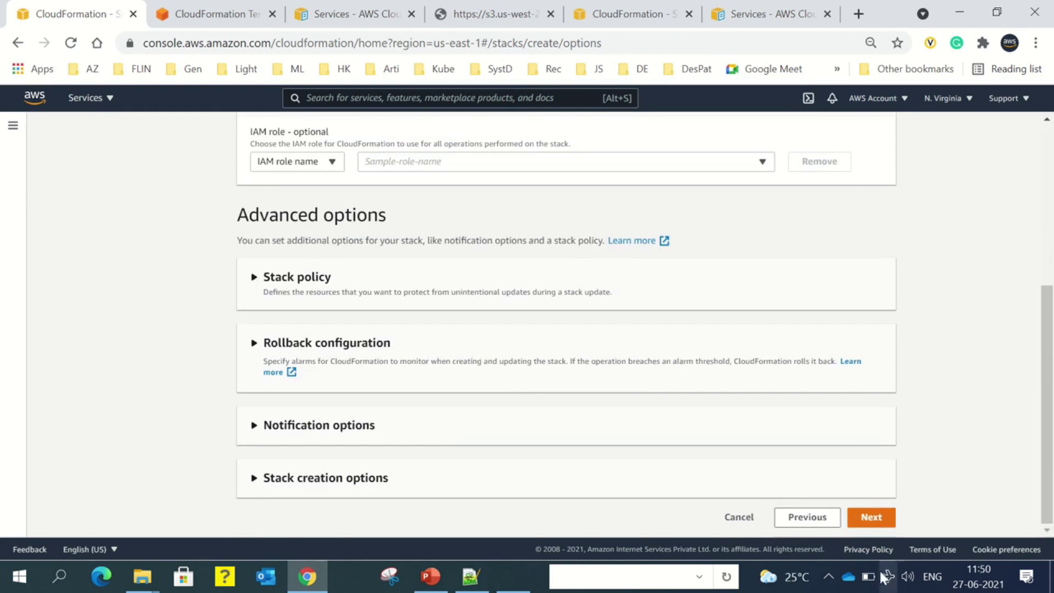
click(868, 519)
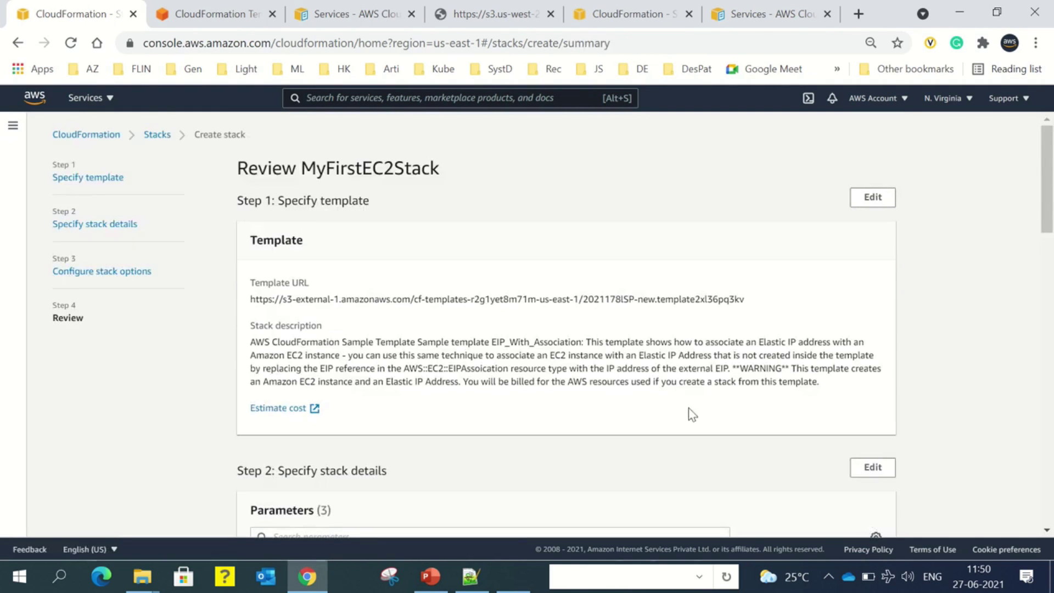
scroll(672, 356, down, 6)
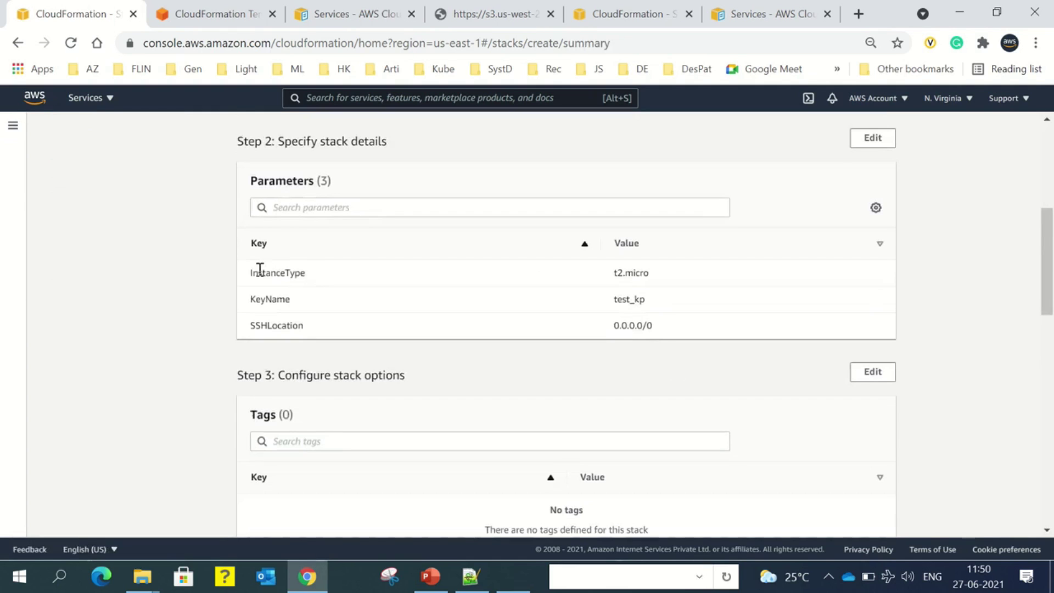
drag(246, 274, 661, 331)
scroll(670, 348, down, 3)
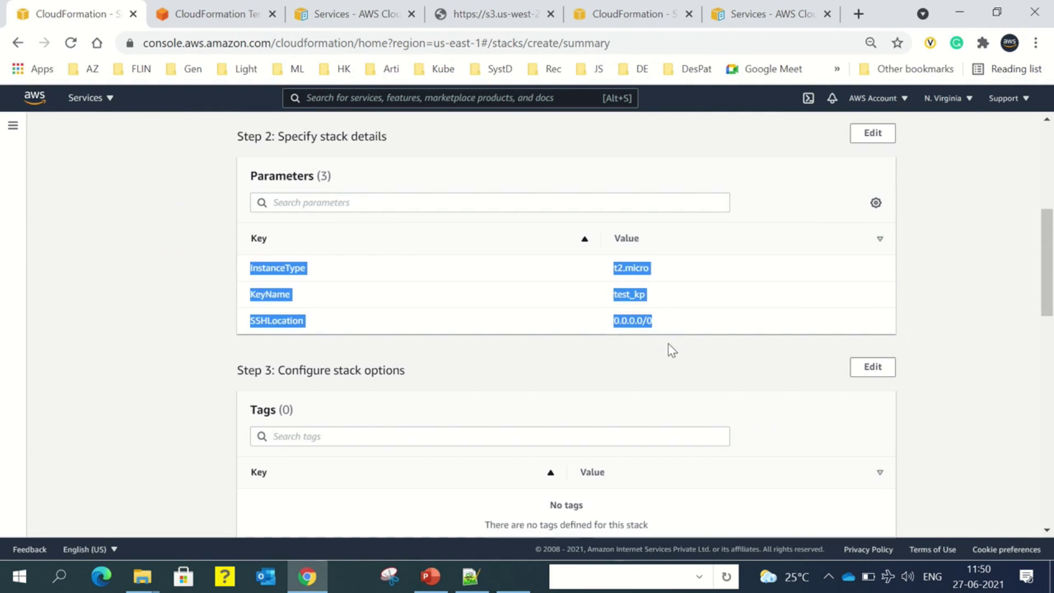
scroll(677, 354, down, 12)
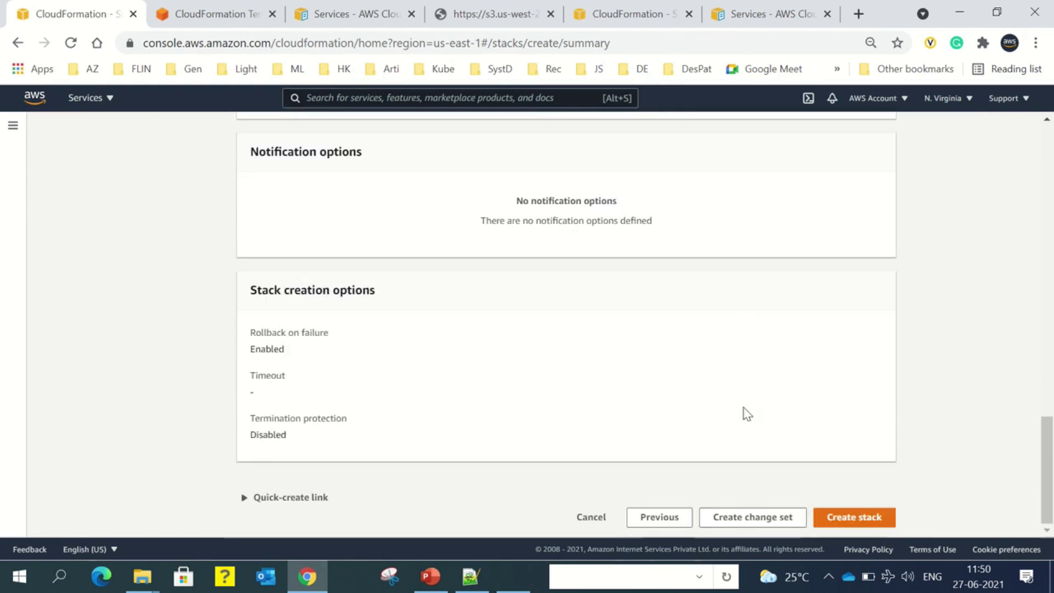
- Create MyFirstEC2Stack and refresh its list of events
click(868, 517)
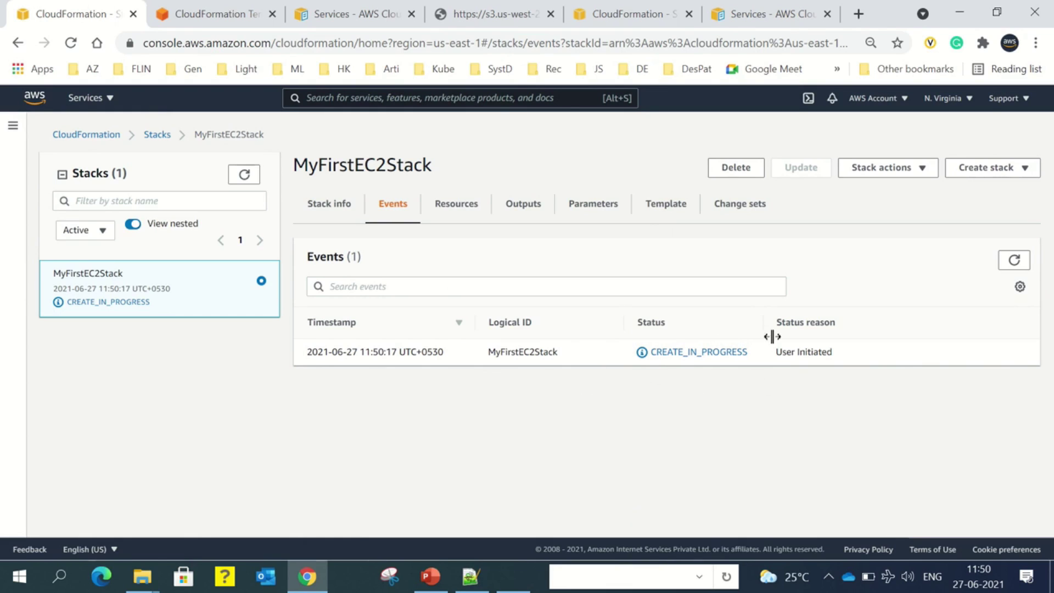
click(1014, 260)
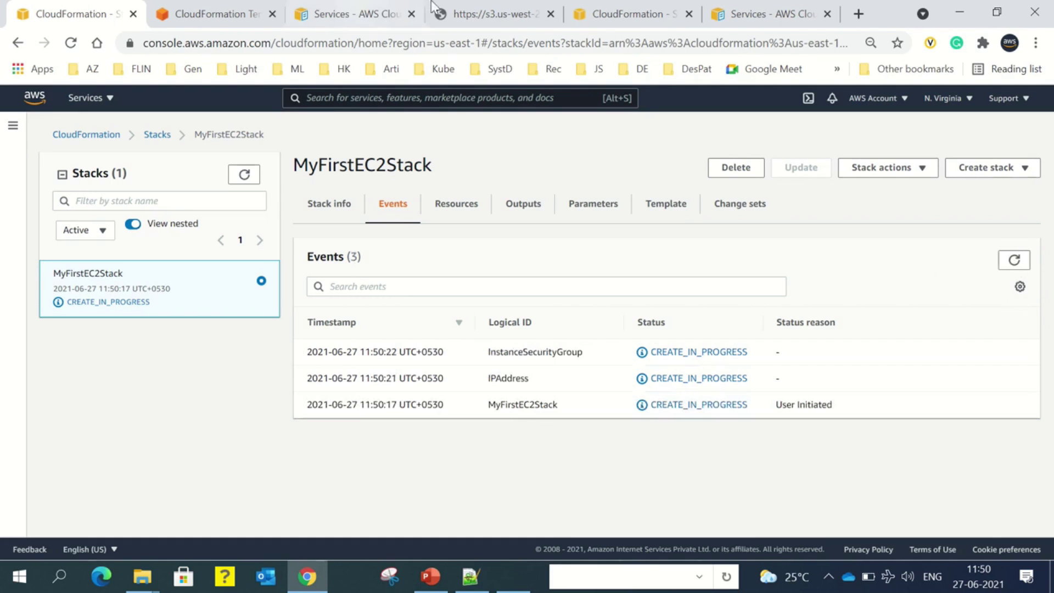
click(416, 30)
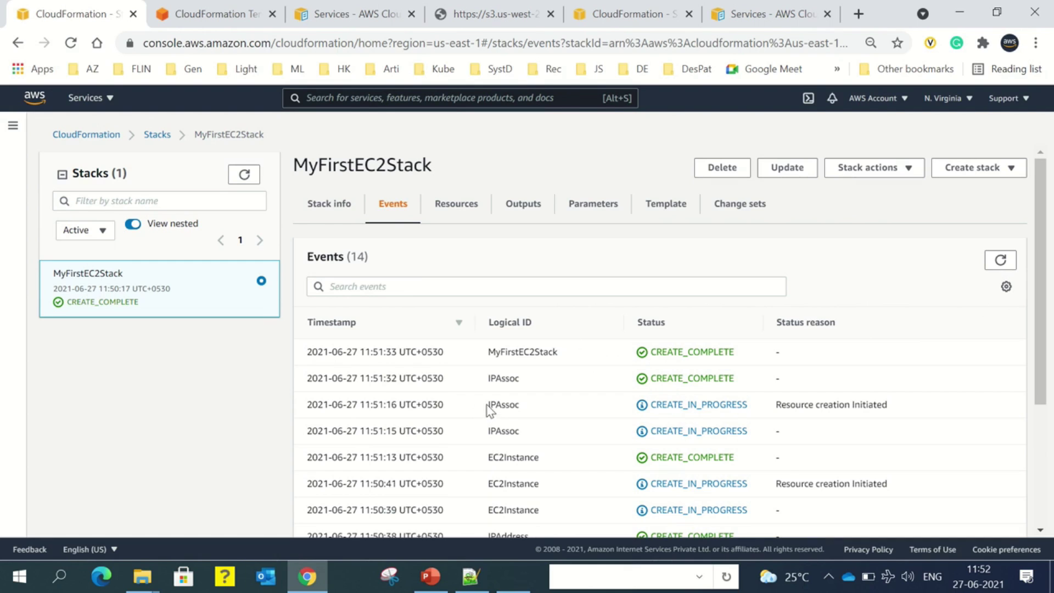
- Review the MyFirstEC2Stack event list, checking the statuses of the EC2 instance and the stack itself
scroll(516, 370, down, 2)
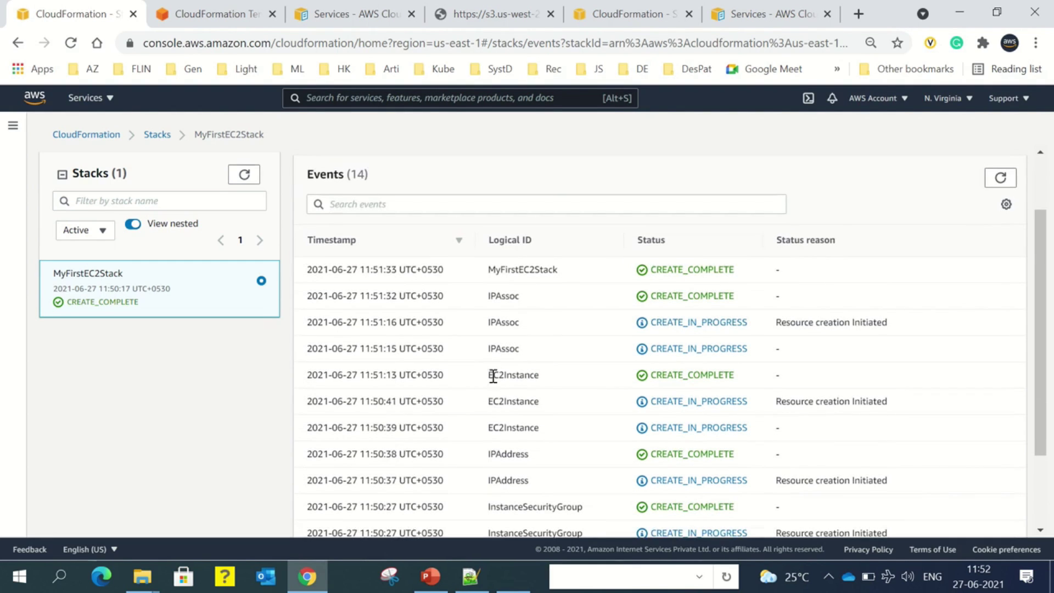
drag(493, 376, 547, 381)
scroll(518, 476, down, 2)
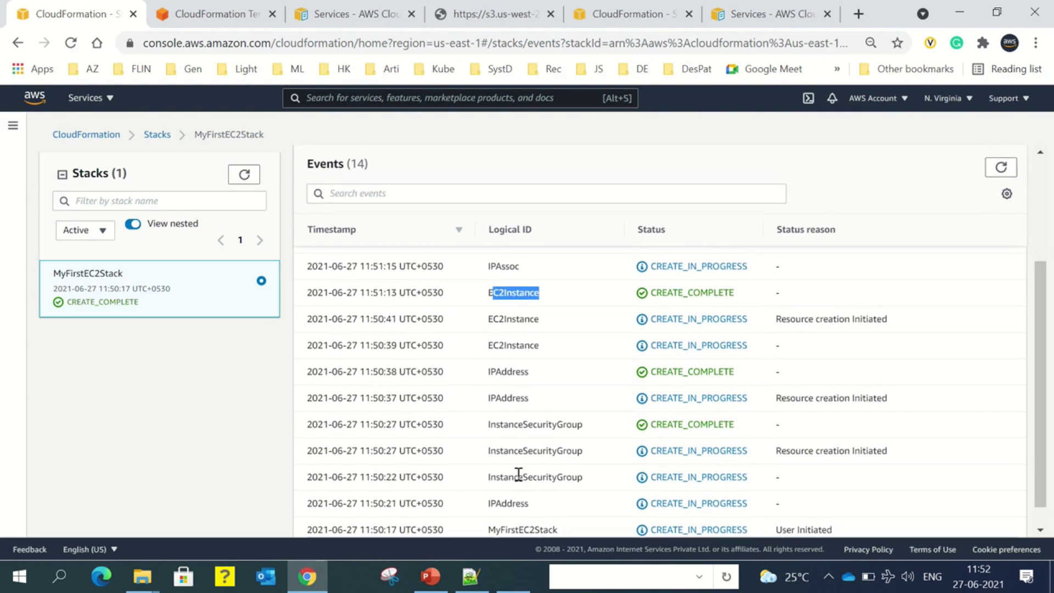
scroll(518, 474, up, 4)
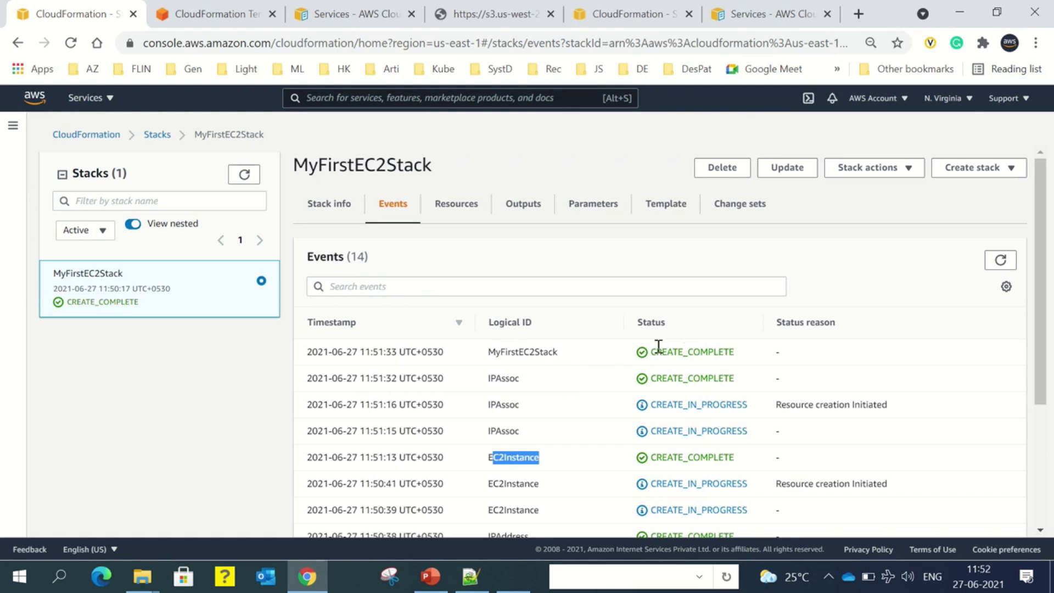
drag(652, 351, 739, 353)
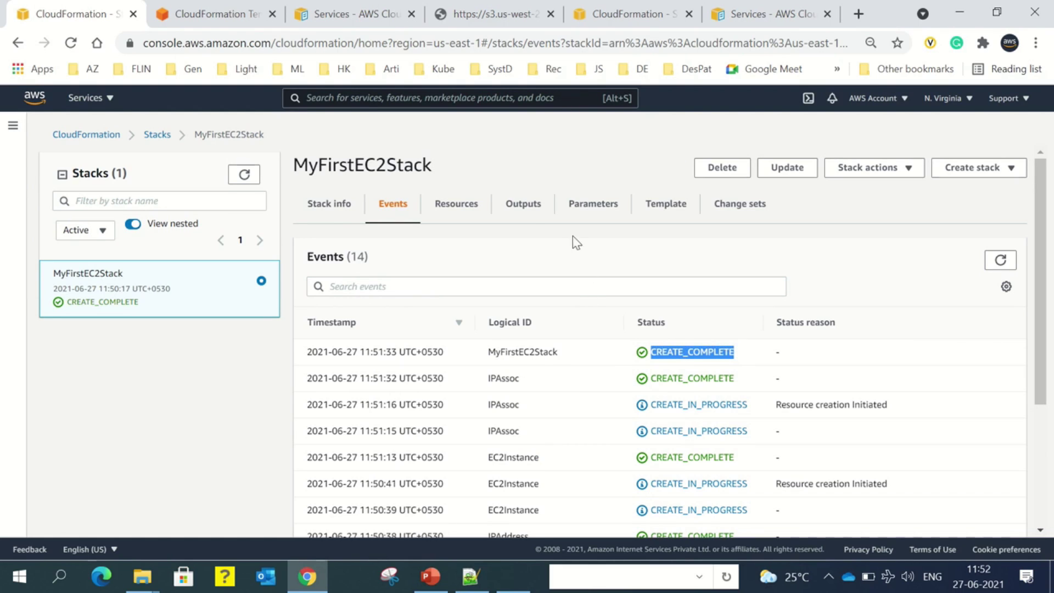
- Inspect the MyFirstEC2Stack output values for the instance IP address and ID, and its parameter values
click(528, 205)
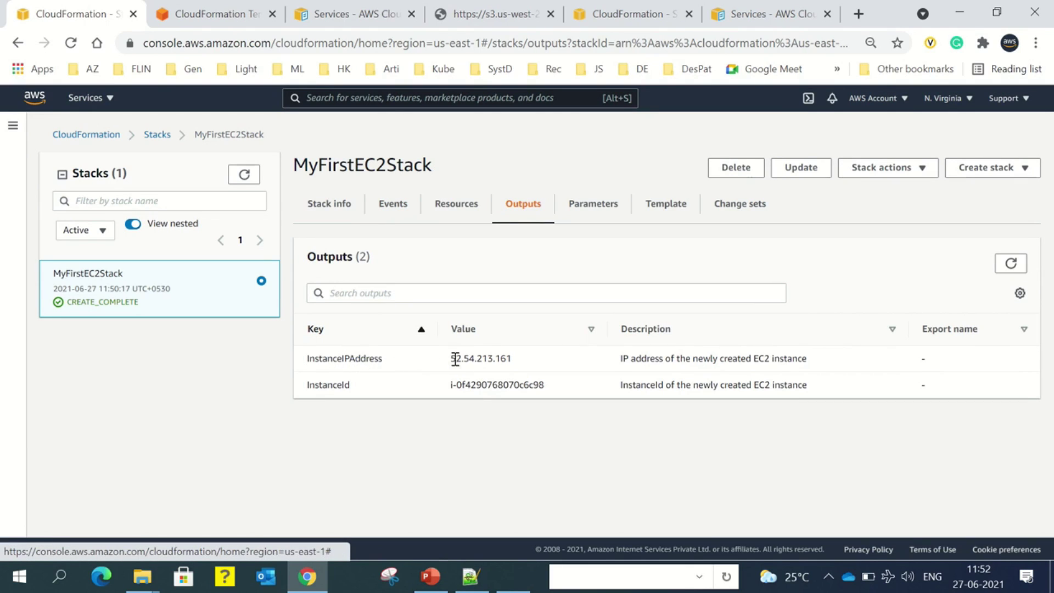
drag(449, 360, 518, 363)
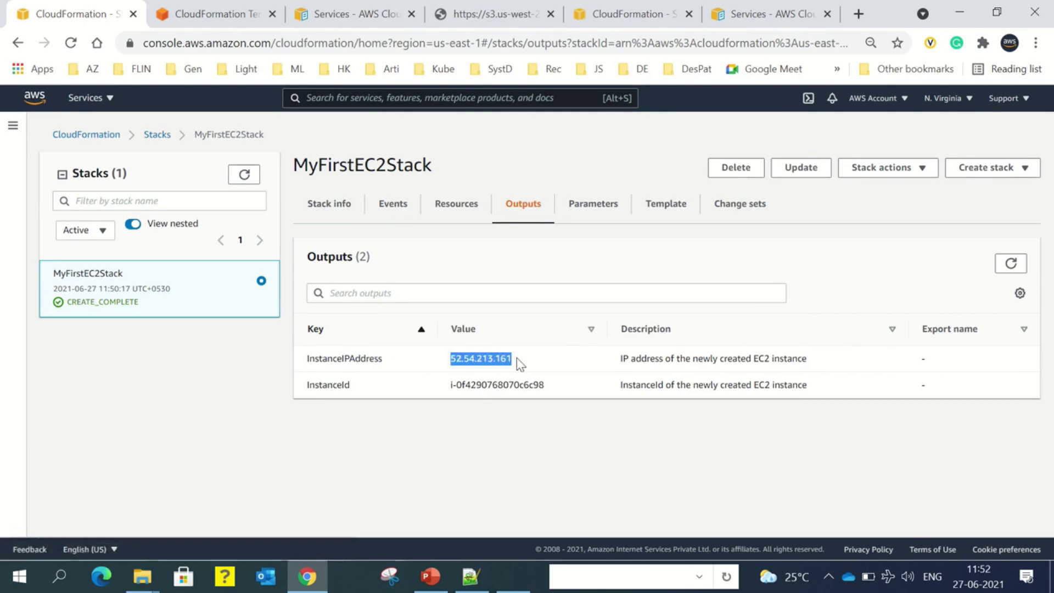
drag(451, 385, 551, 389)
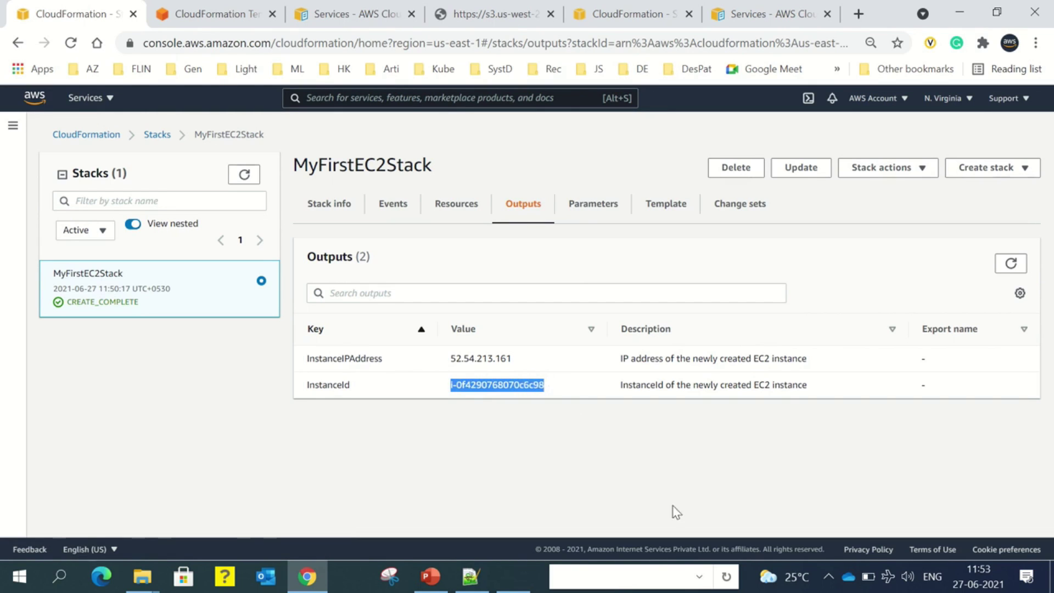
click(611, 207)
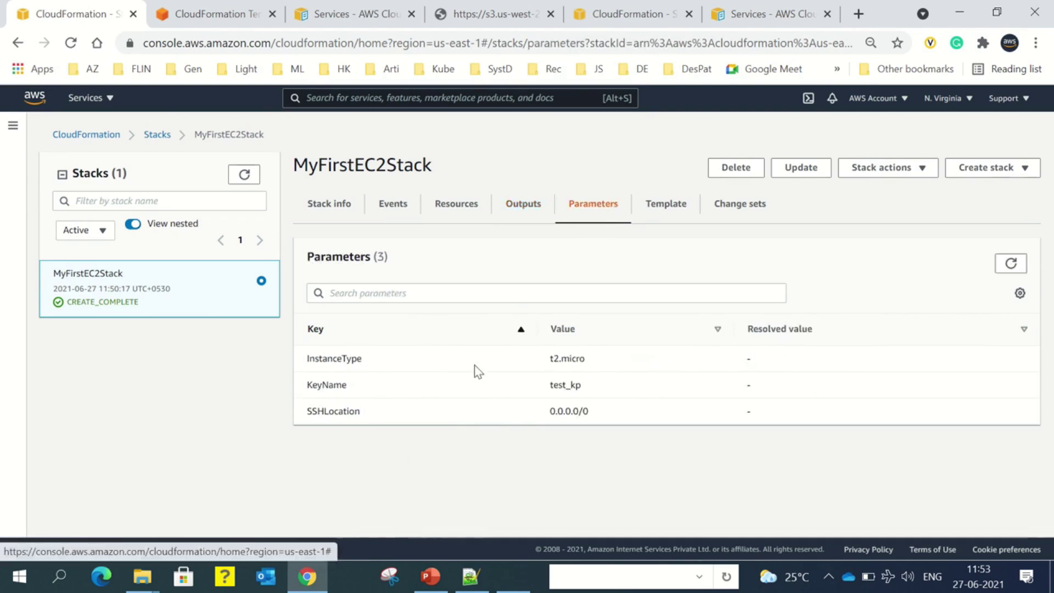
drag(552, 359, 600, 426)
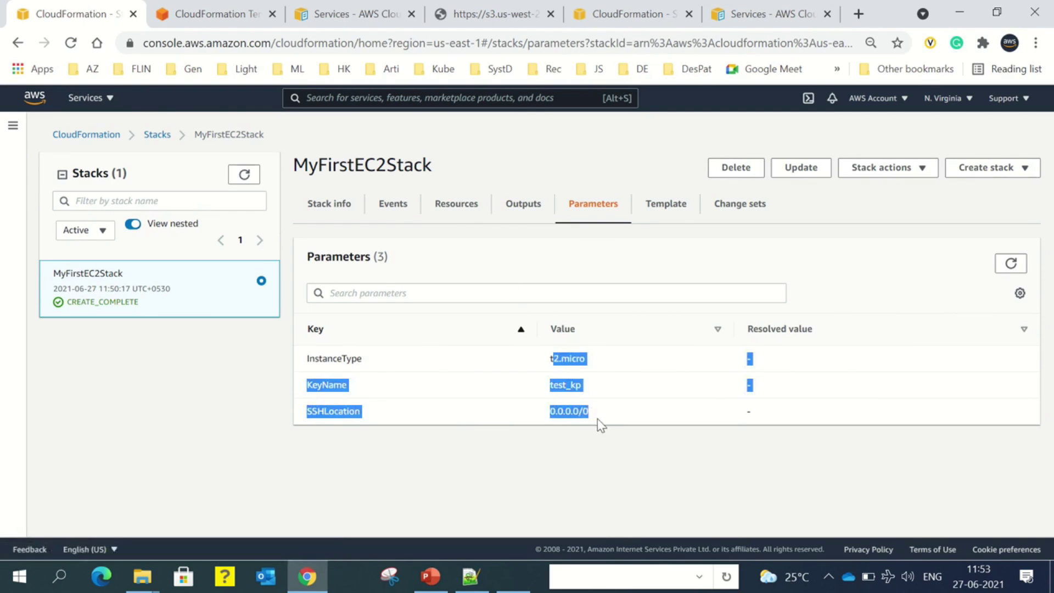
- Read through the template of MyFirstEC2Stack, including its parameters and mappings
click(670, 209)
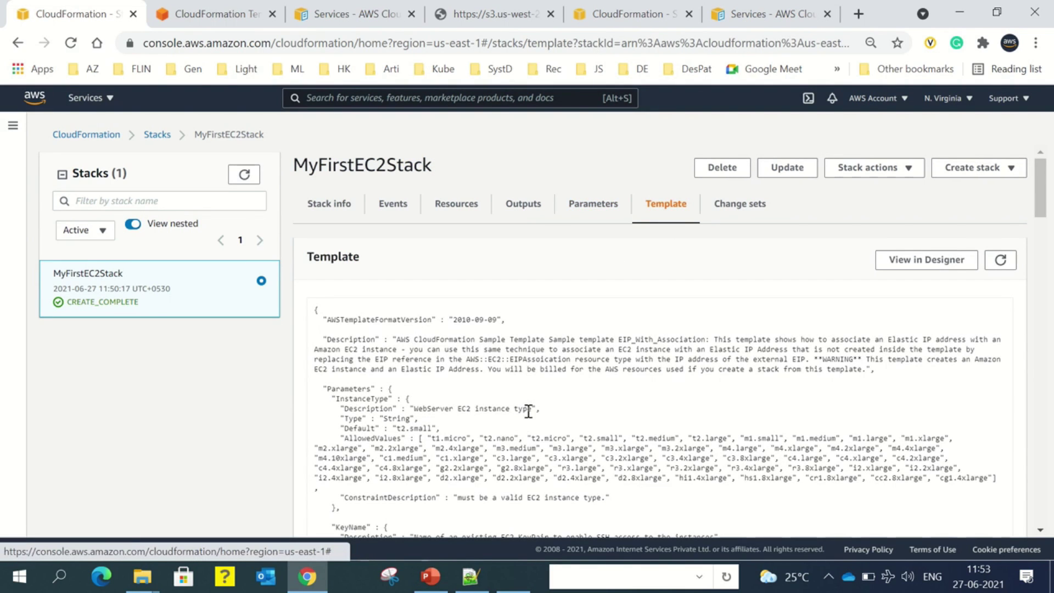
scroll(532, 409, down, 1)
scroll(531, 409, down, 4)
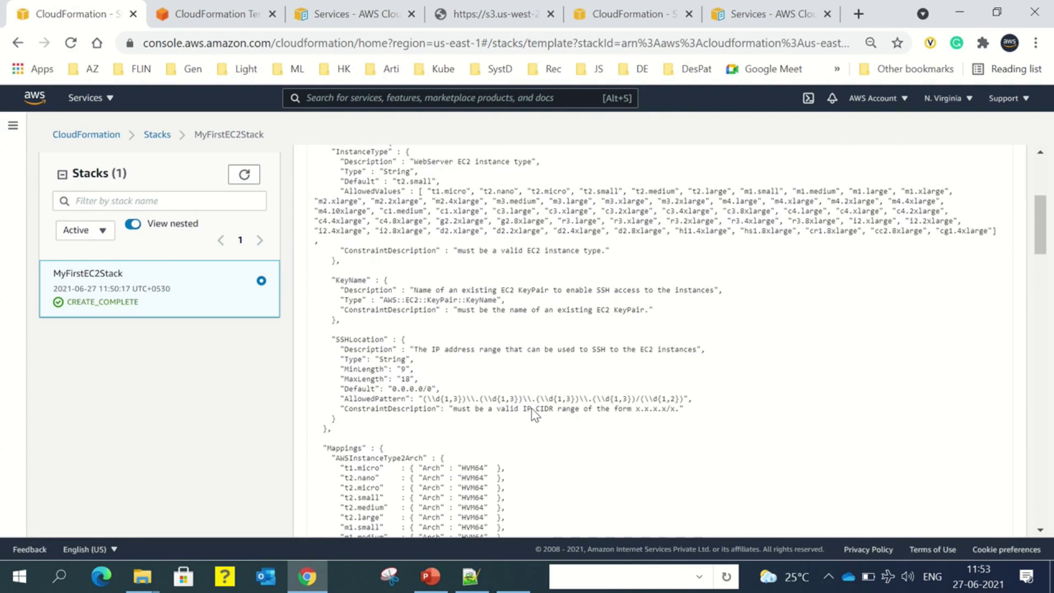
scroll(531, 408, down, 3)
scroll(531, 409, up, 8)
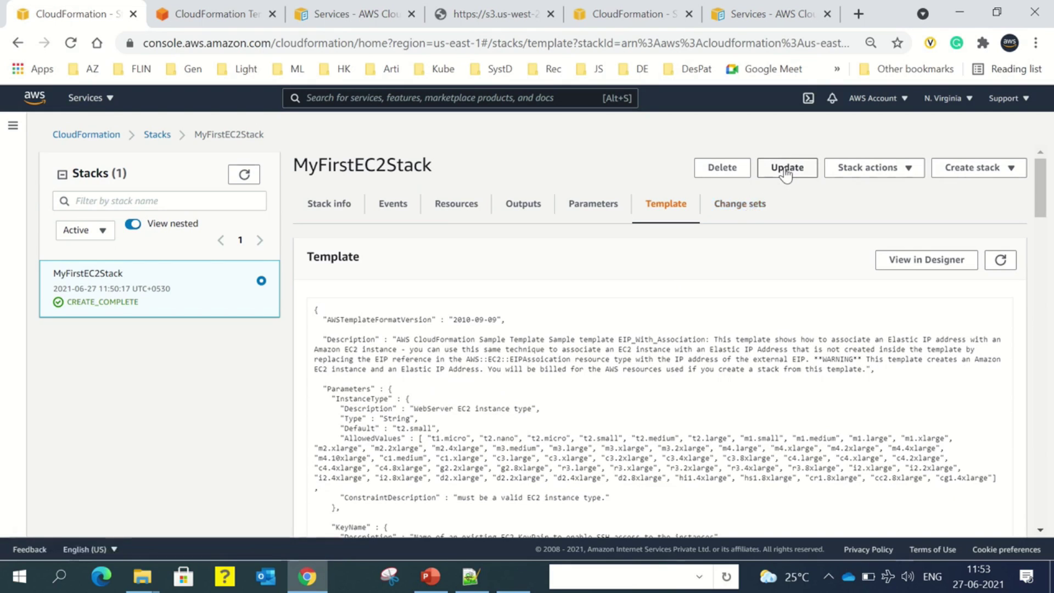
- Look over the available stack actions, the change sets and the overview information of MyFirstEC2Stack
click(841, 172)
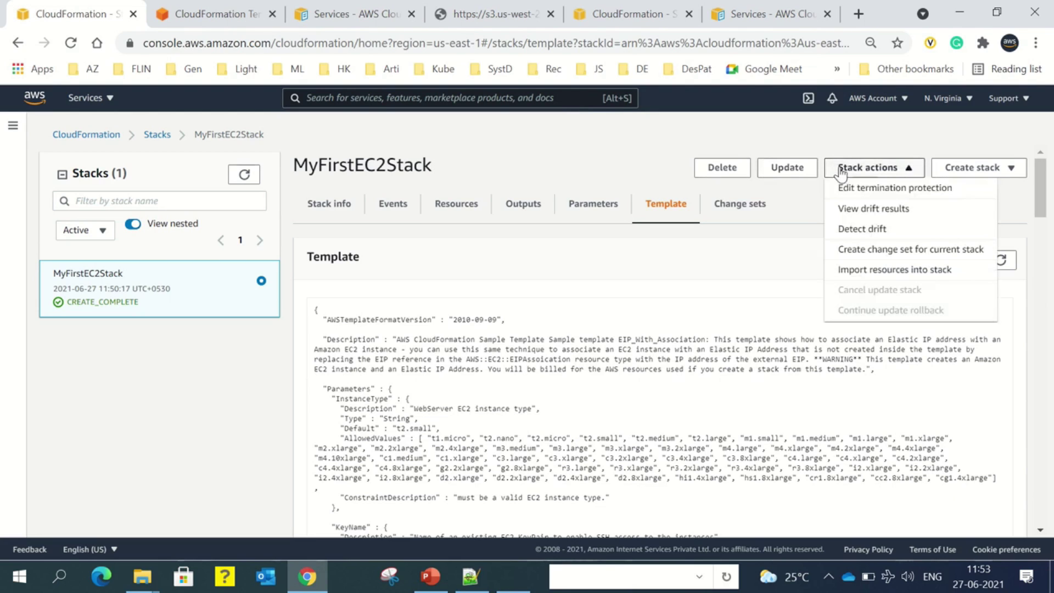
click(804, 202)
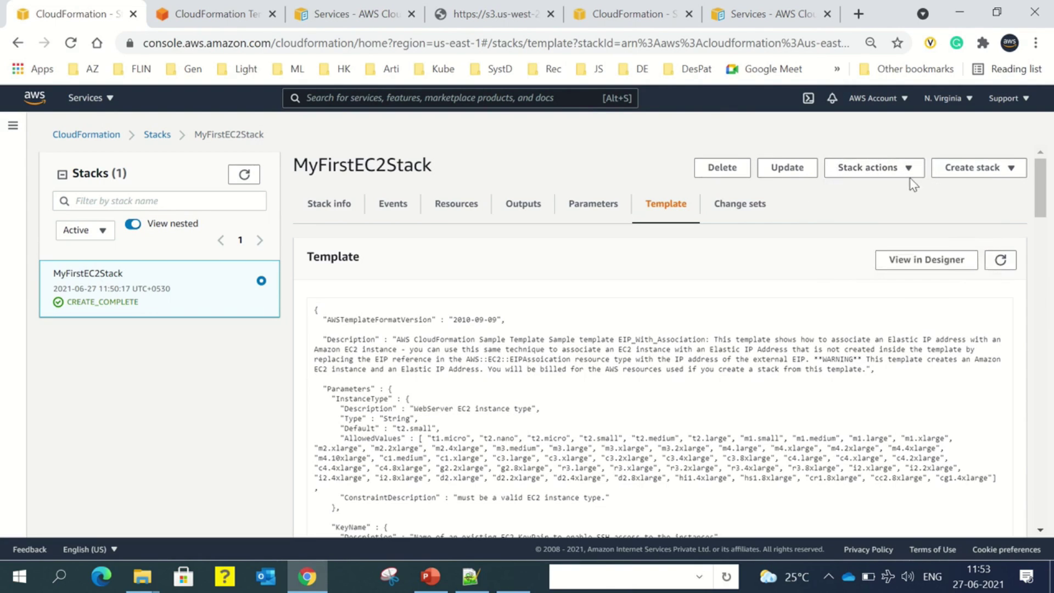
click(734, 212)
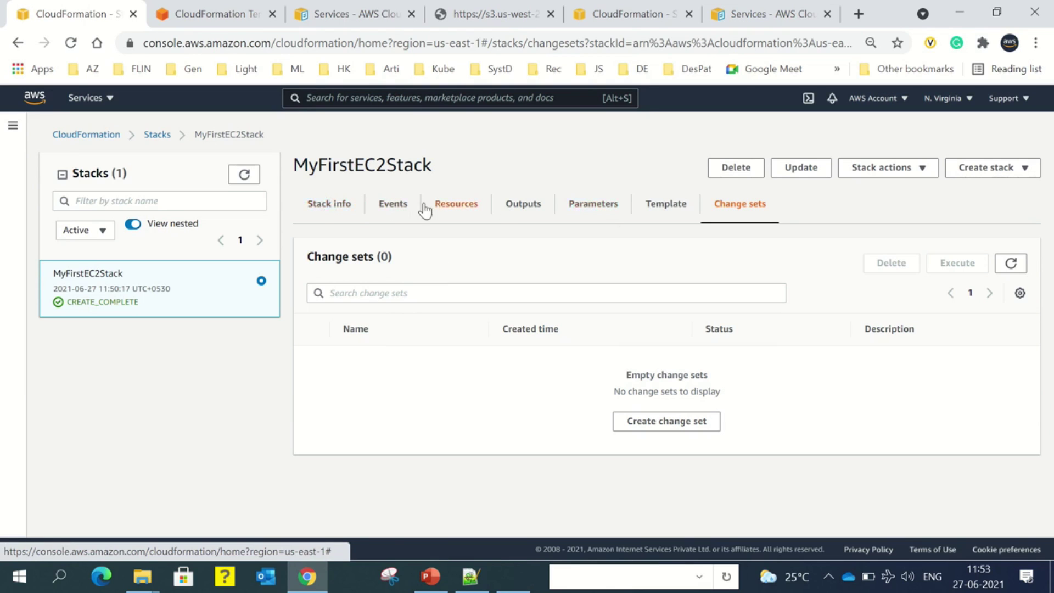
click(324, 206)
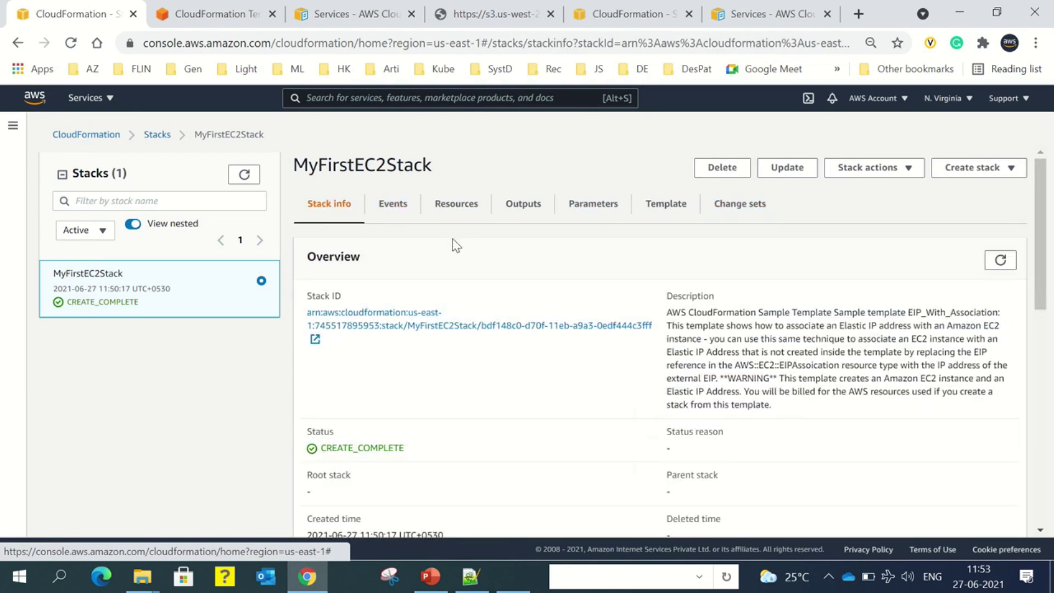
- Load the AWS Management Console in place of the CloudFormation templates page and open the EC2 dashboard
click(222, 16)
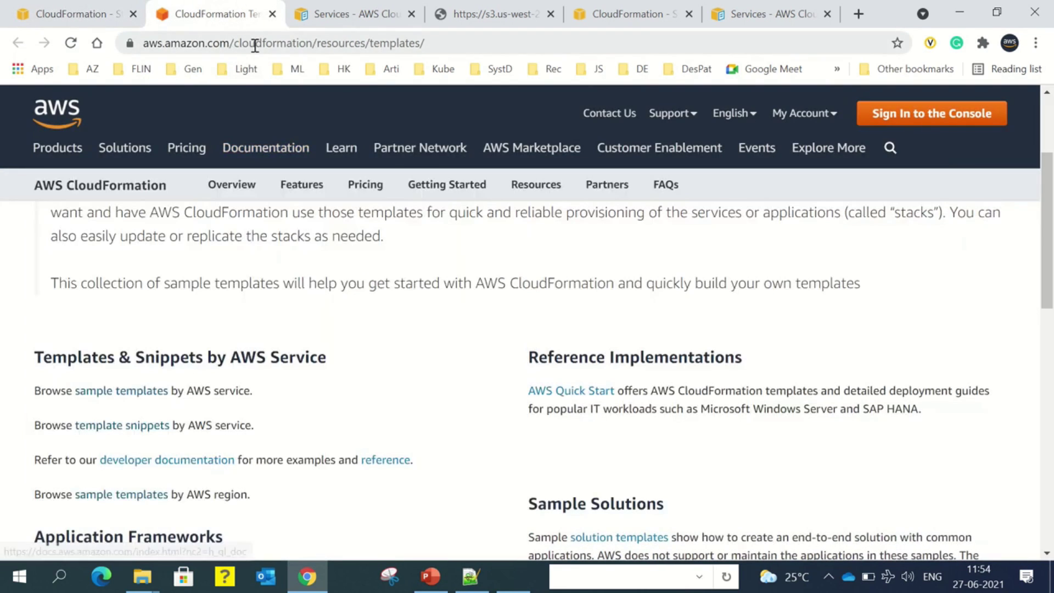
click(255, 46)
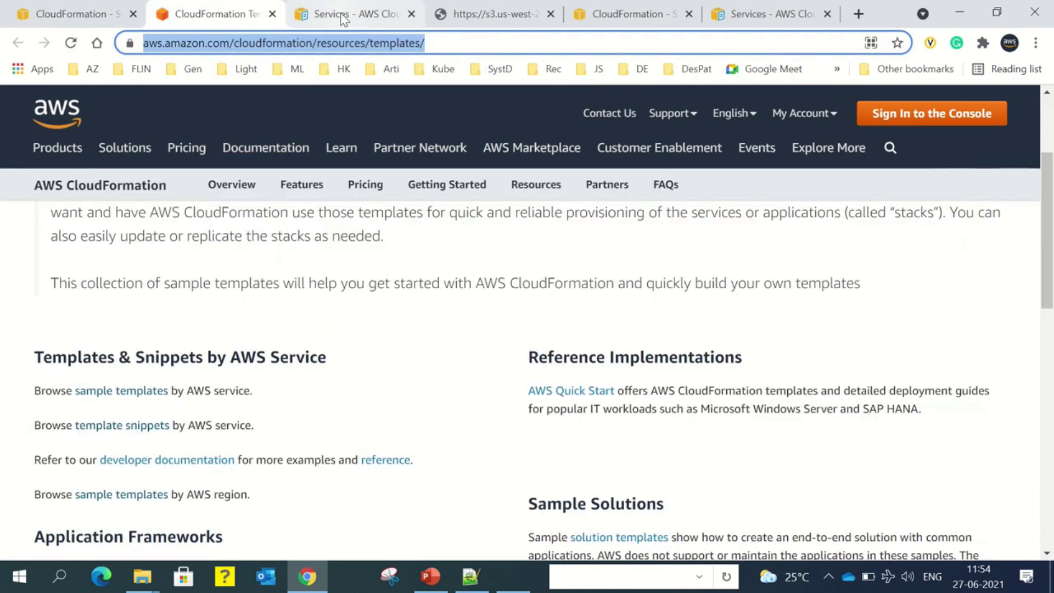
text(aws)
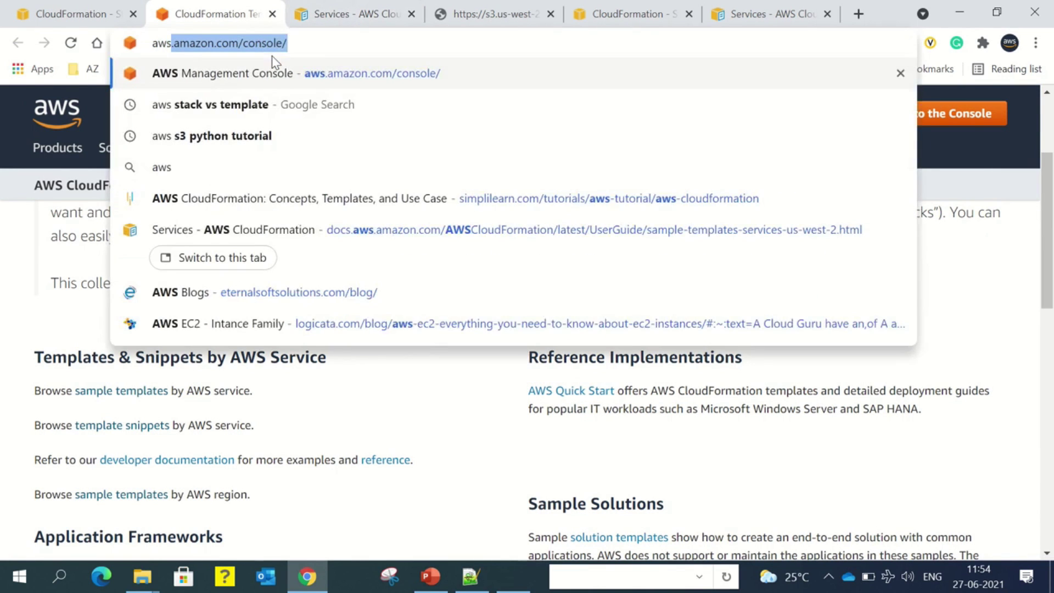
key(Right)
key(Return)
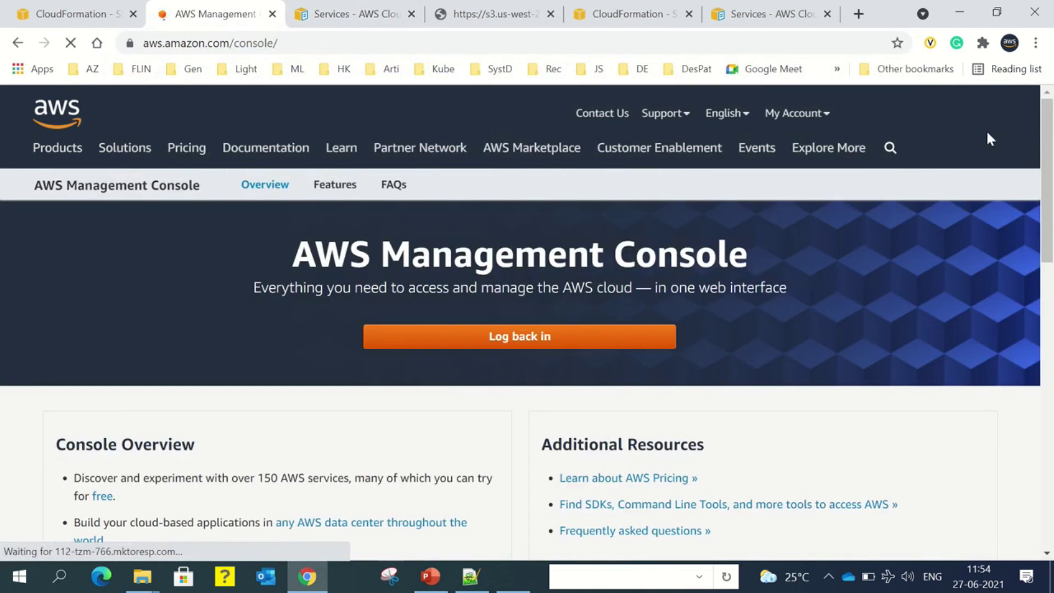
click(384, 156)
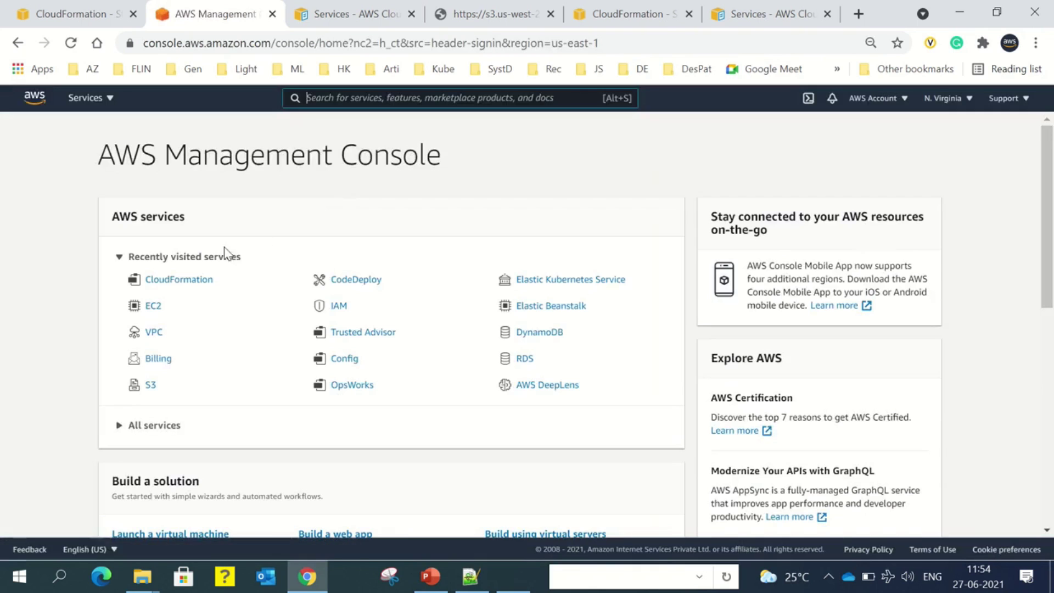
click(165, 305)
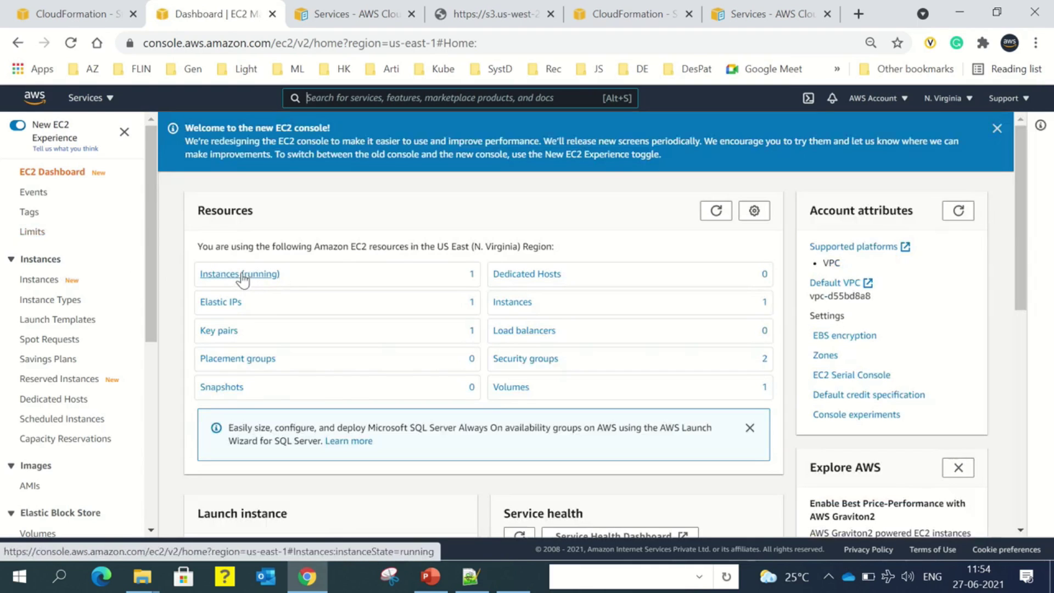
- Open the details of the running t2.micro instance and check its Elastic IP address
click(242, 274)
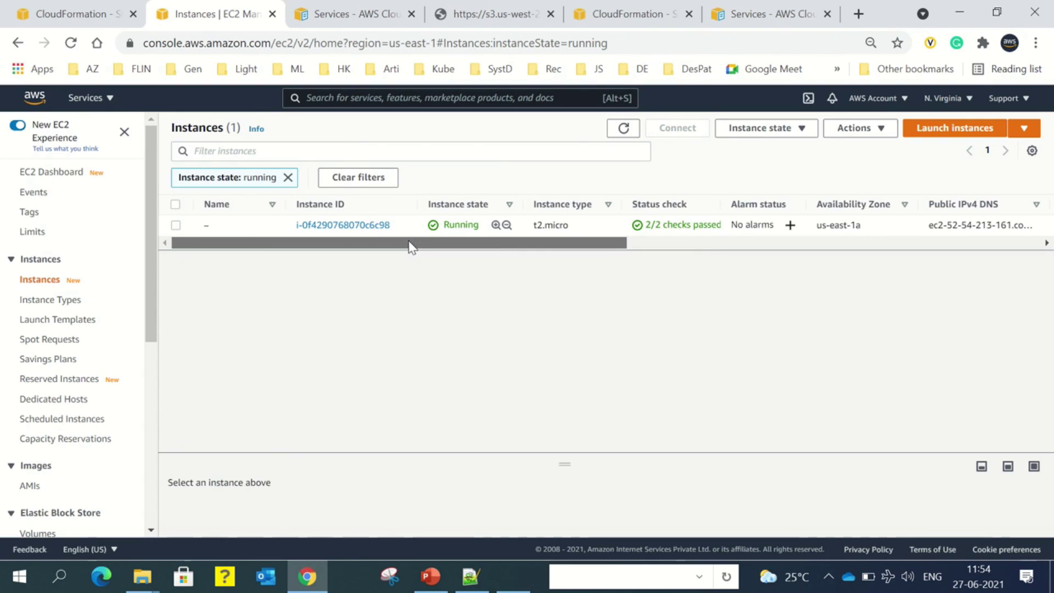
click(354, 226)
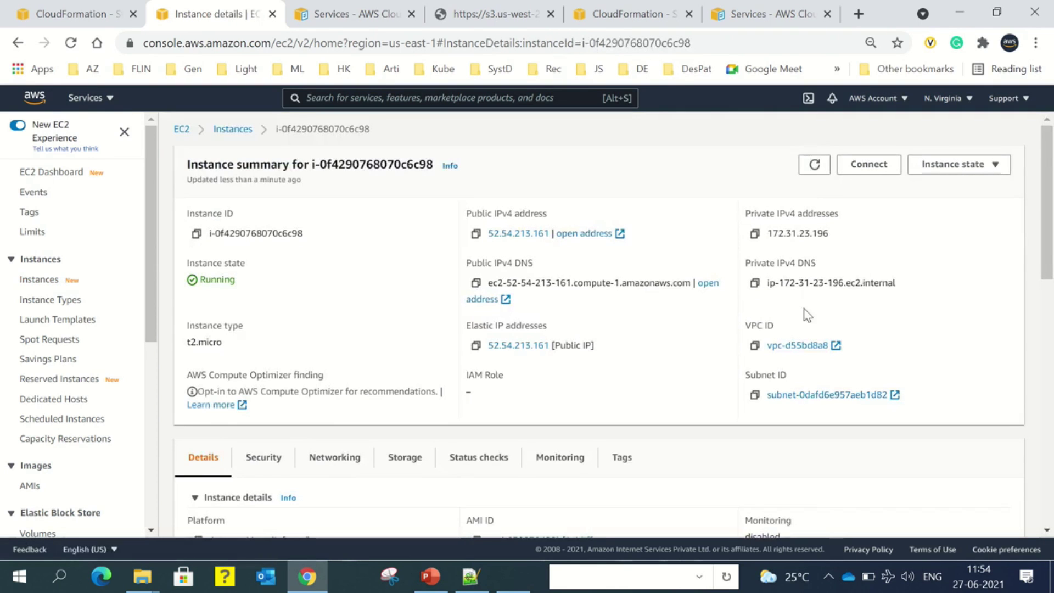
drag(595, 346, 485, 345)
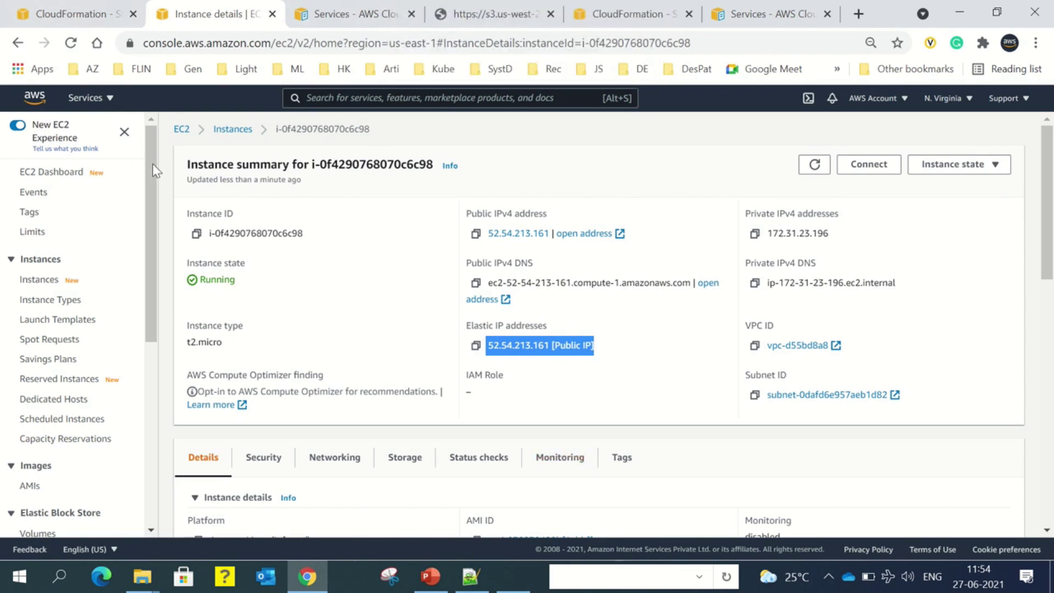
- Return to the CloudFormation console and delete MyFirstEC2Stack
click(77, 14)
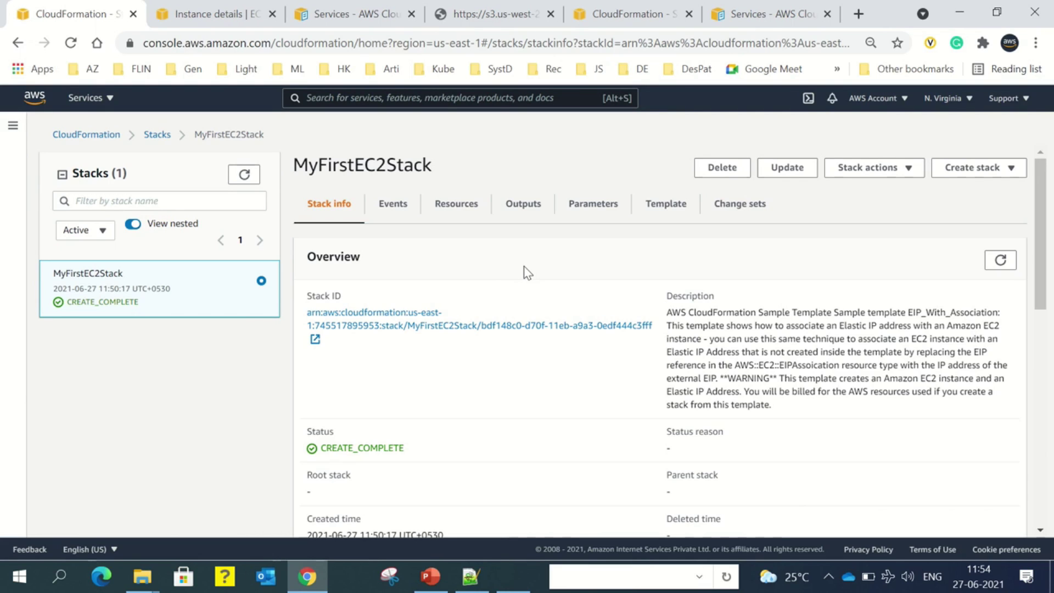
click(723, 169)
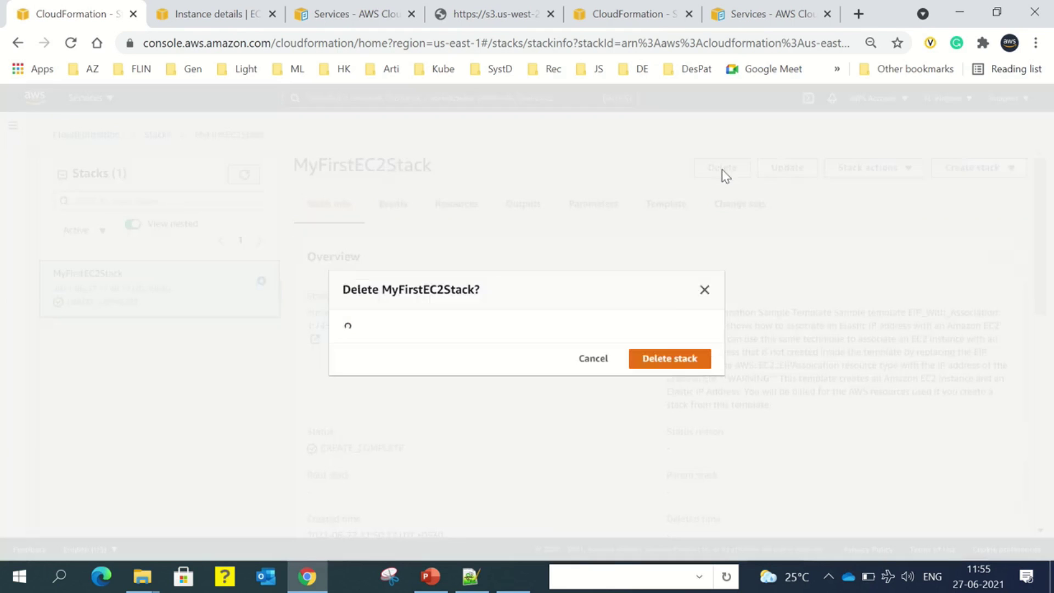
click(680, 369)
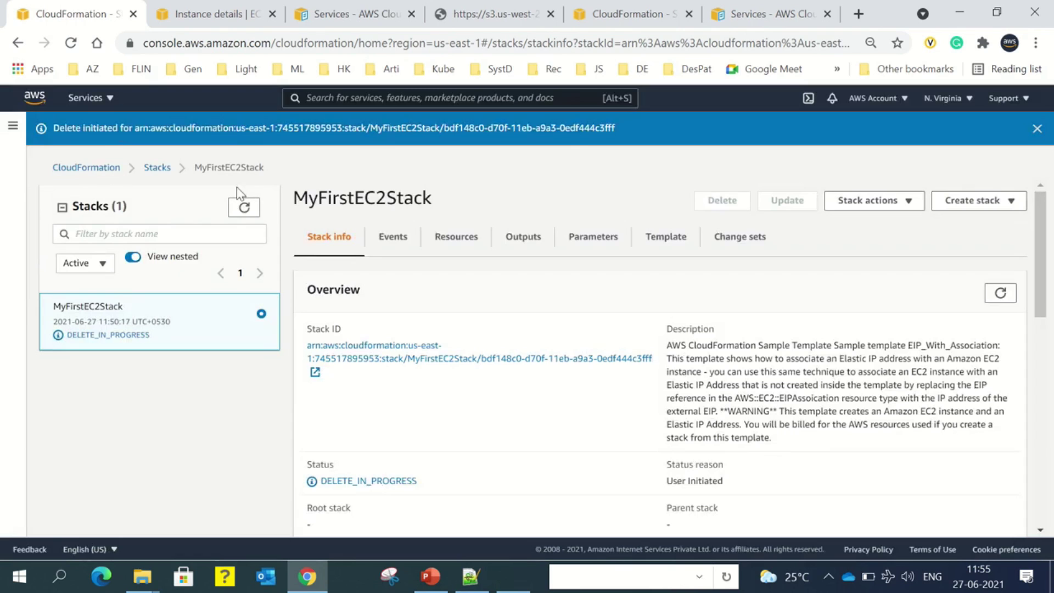
- Monitor the deletion of MyFirstEC2Stack by refreshing its overview and list of events
click(999, 294)
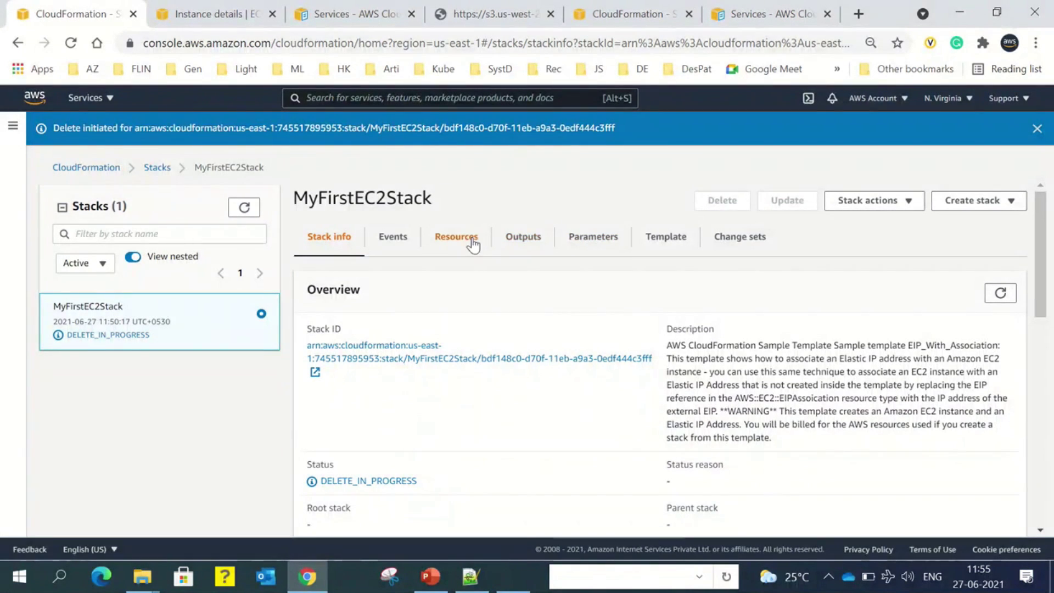
click(541, 241)
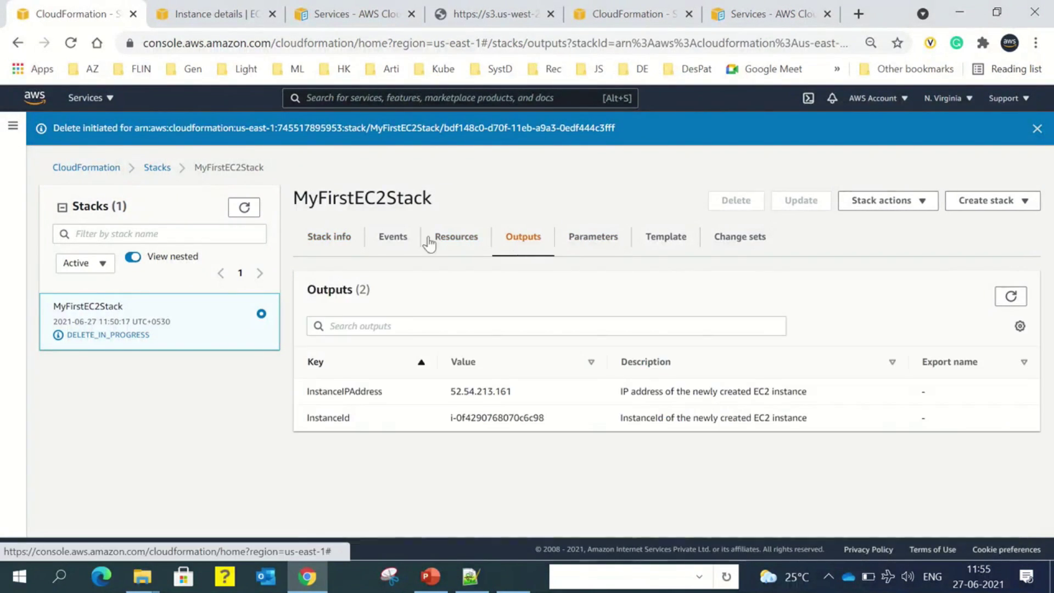
click(388, 237)
click(1001, 295)
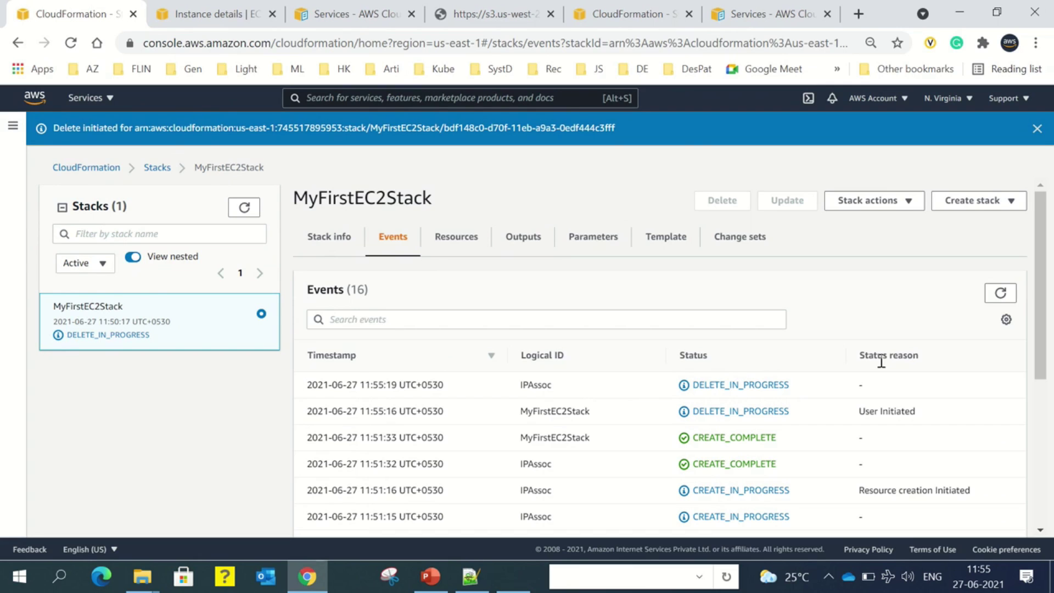
click(998, 293)
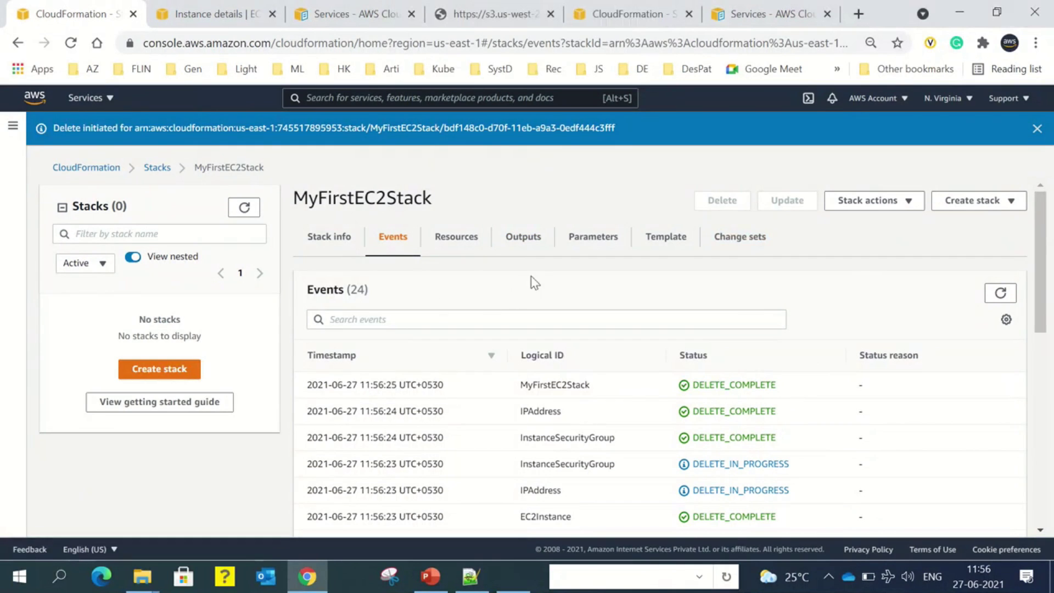
- Check the state of the stack's EC2 instance in the EC2 list of all instances
click(232, 19)
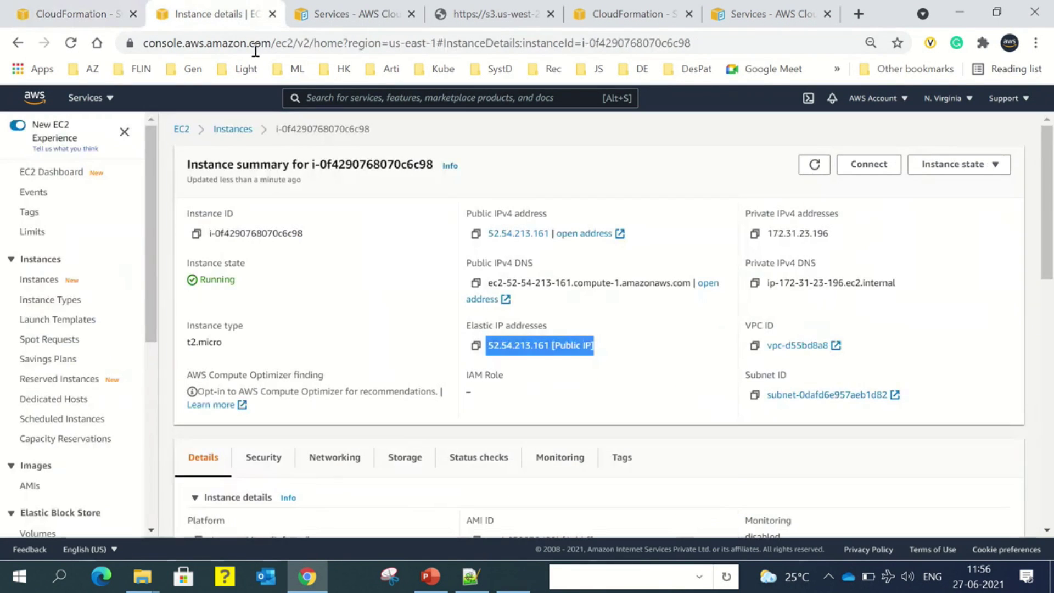
click(230, 132)
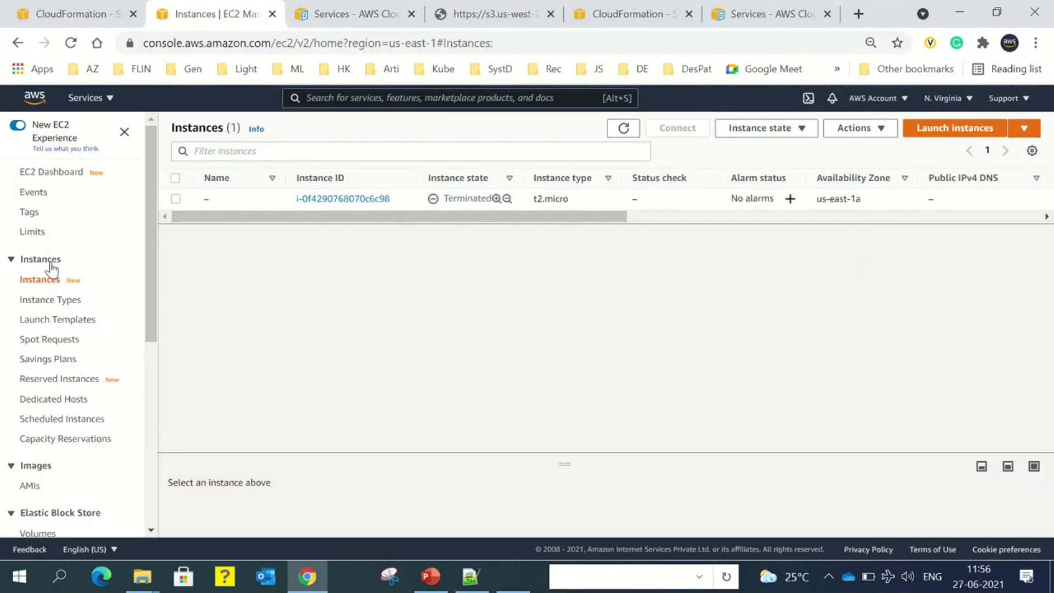
click(56, 303)
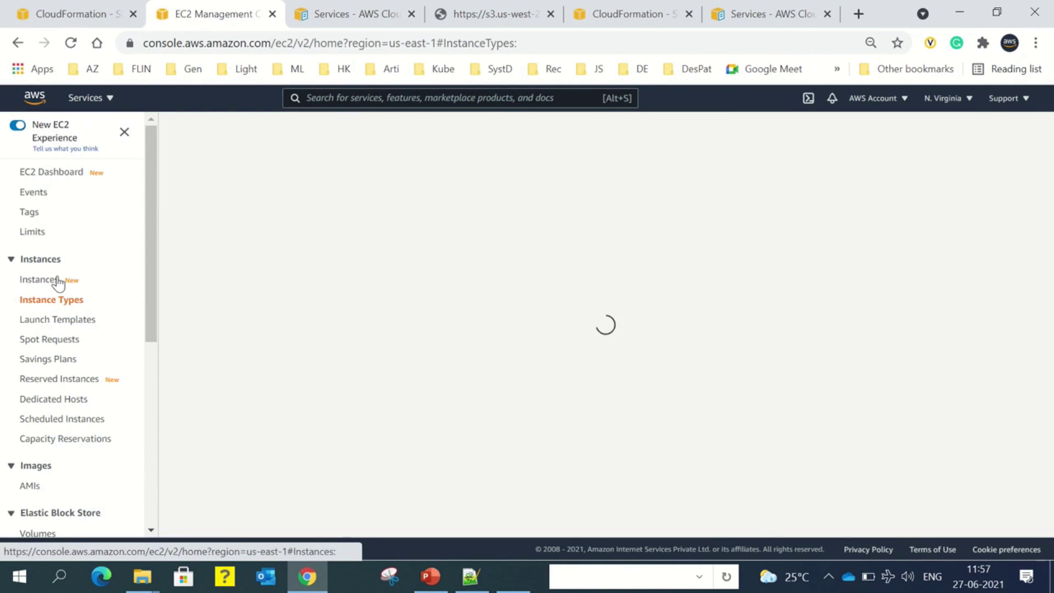
click(57, 280)
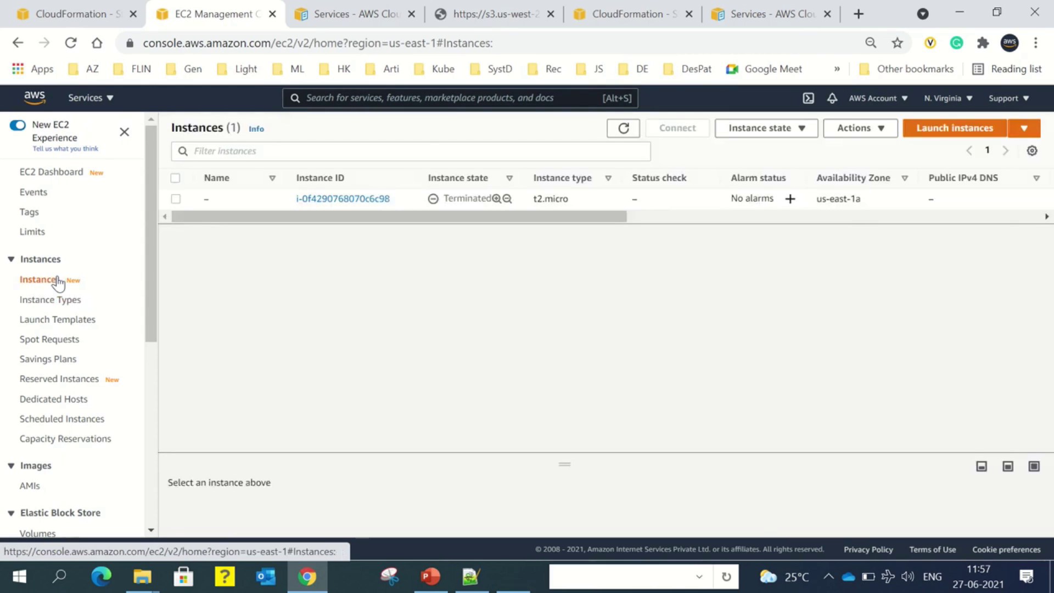